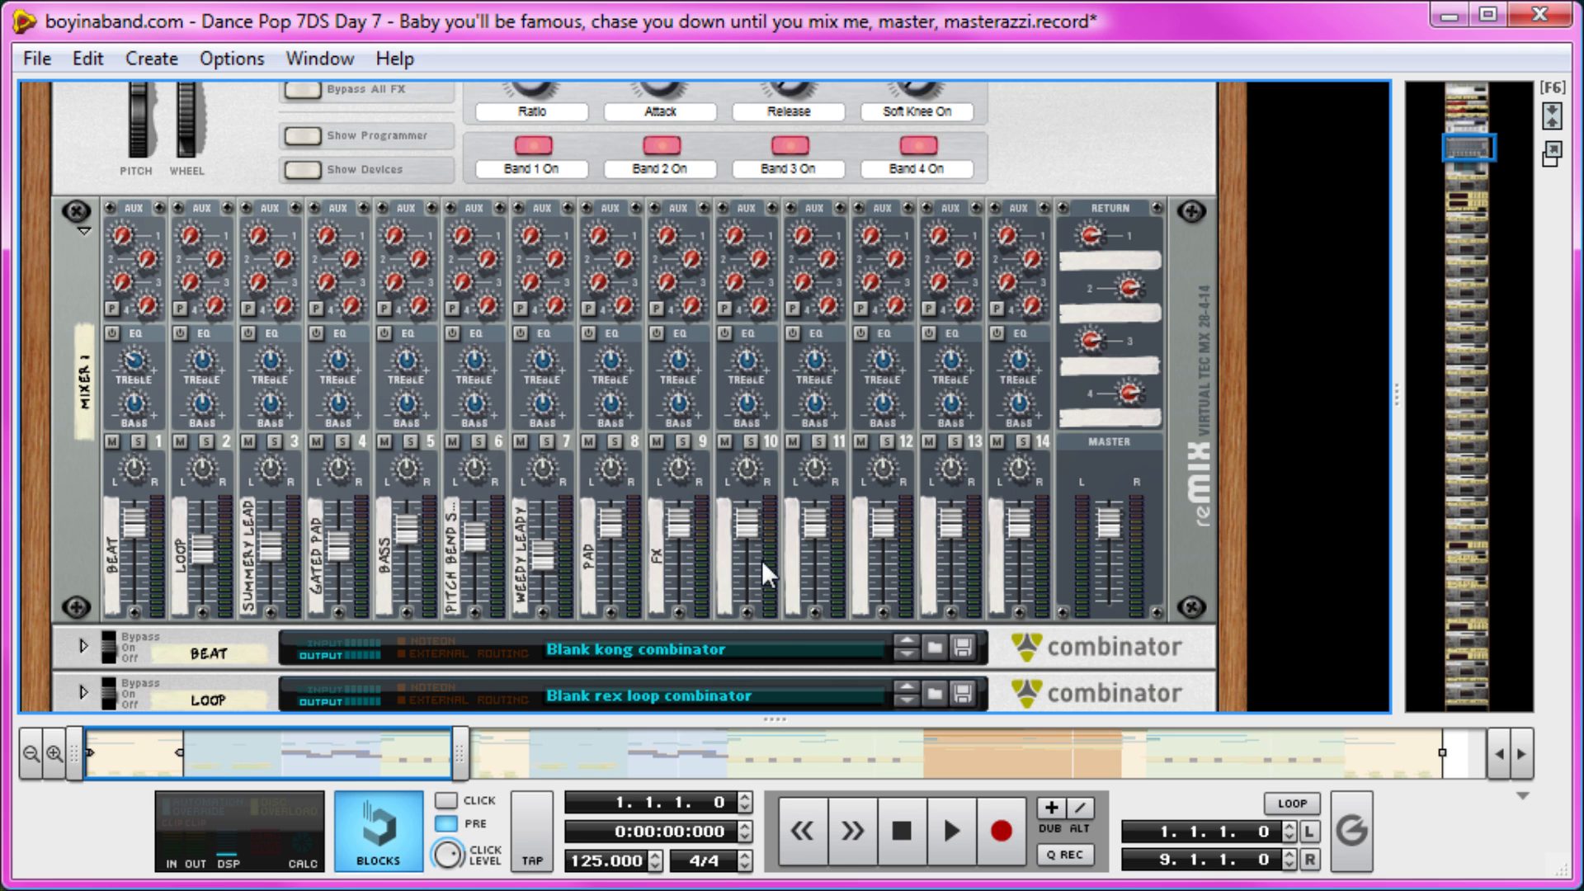
# Examine the Mixer 1 device and the two mastering combinators placed above it in the rack.
pyautogui.click(81, 532)
pyautogui.scroll(2, 181, 533)
pyautogui.scroll(4, 183, 526)
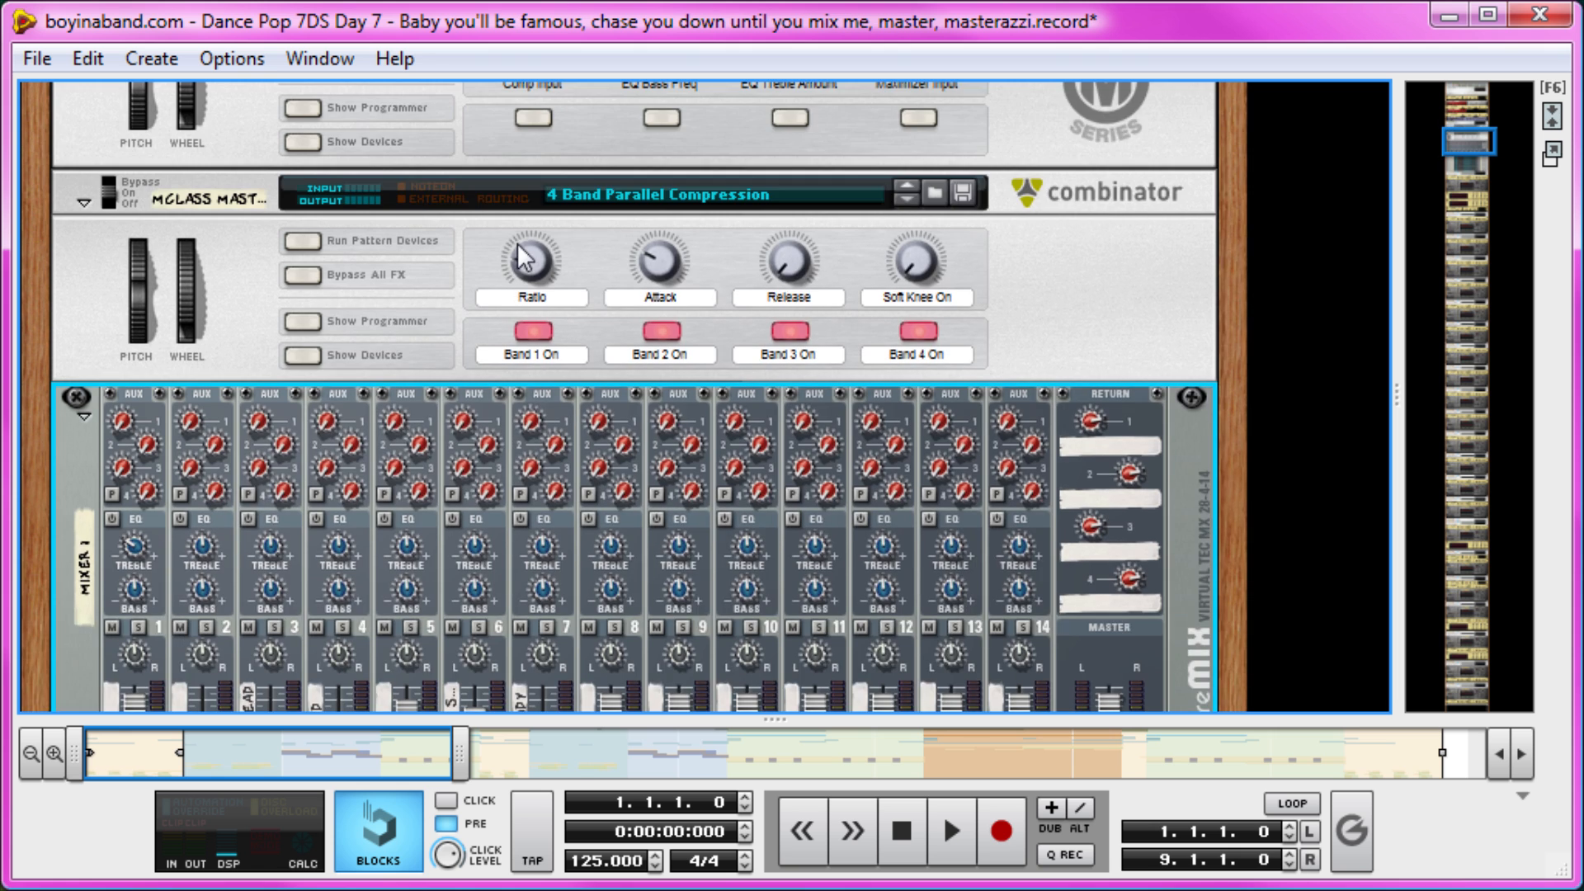
pyautogui.scroll(2, 345, 162)
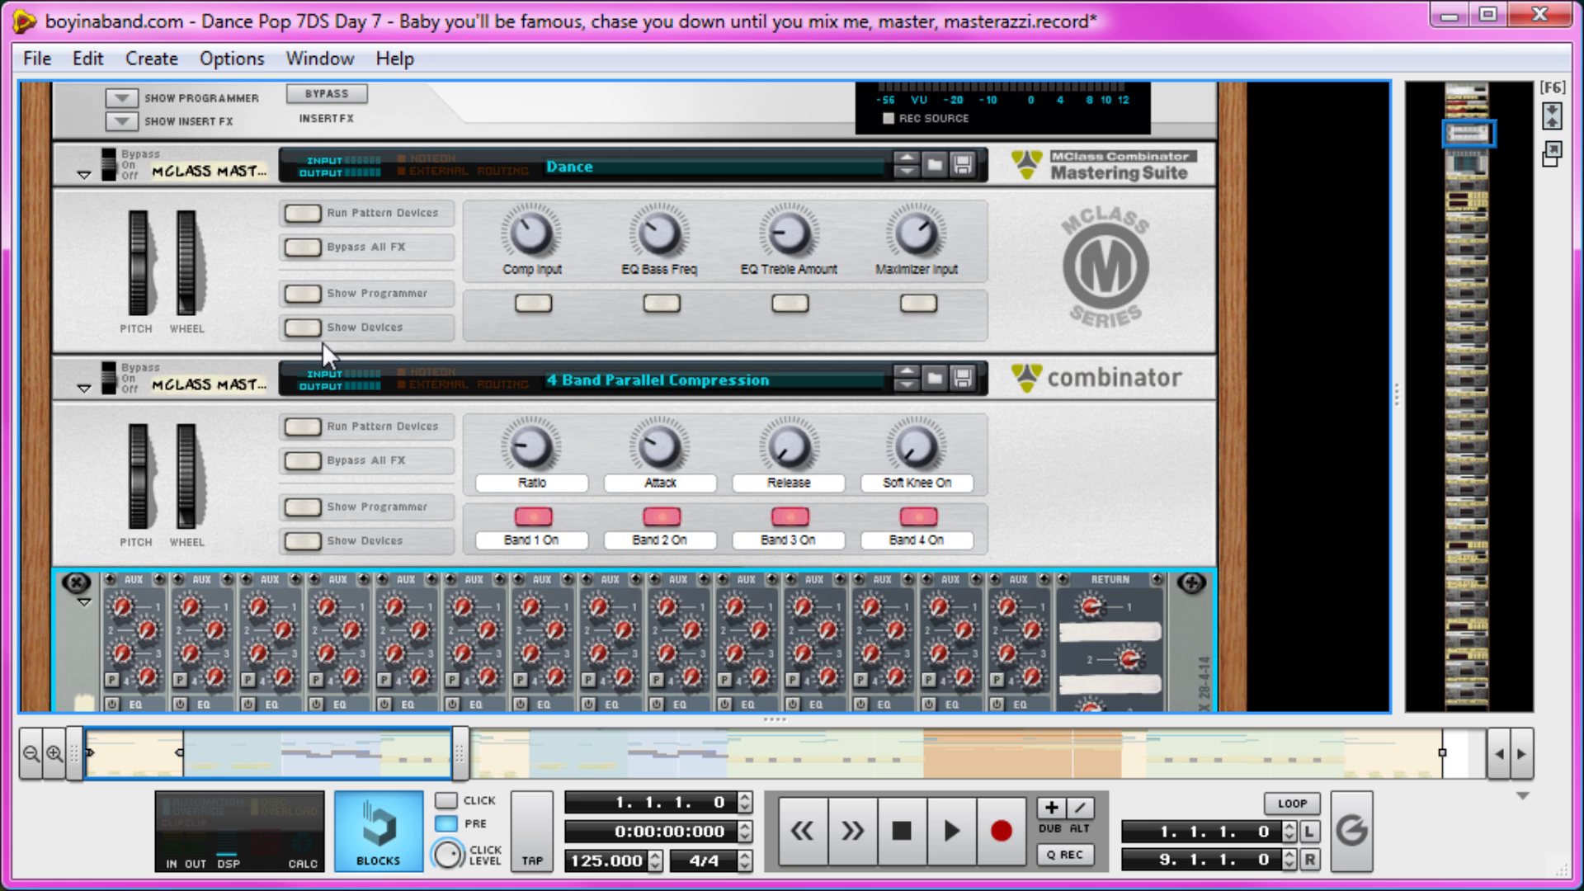
# Lower the Prechorus double channel's fader slightly in the main mixer.
pyautogui.press('F5')
pyautogui.scroll(3, 604, 539)
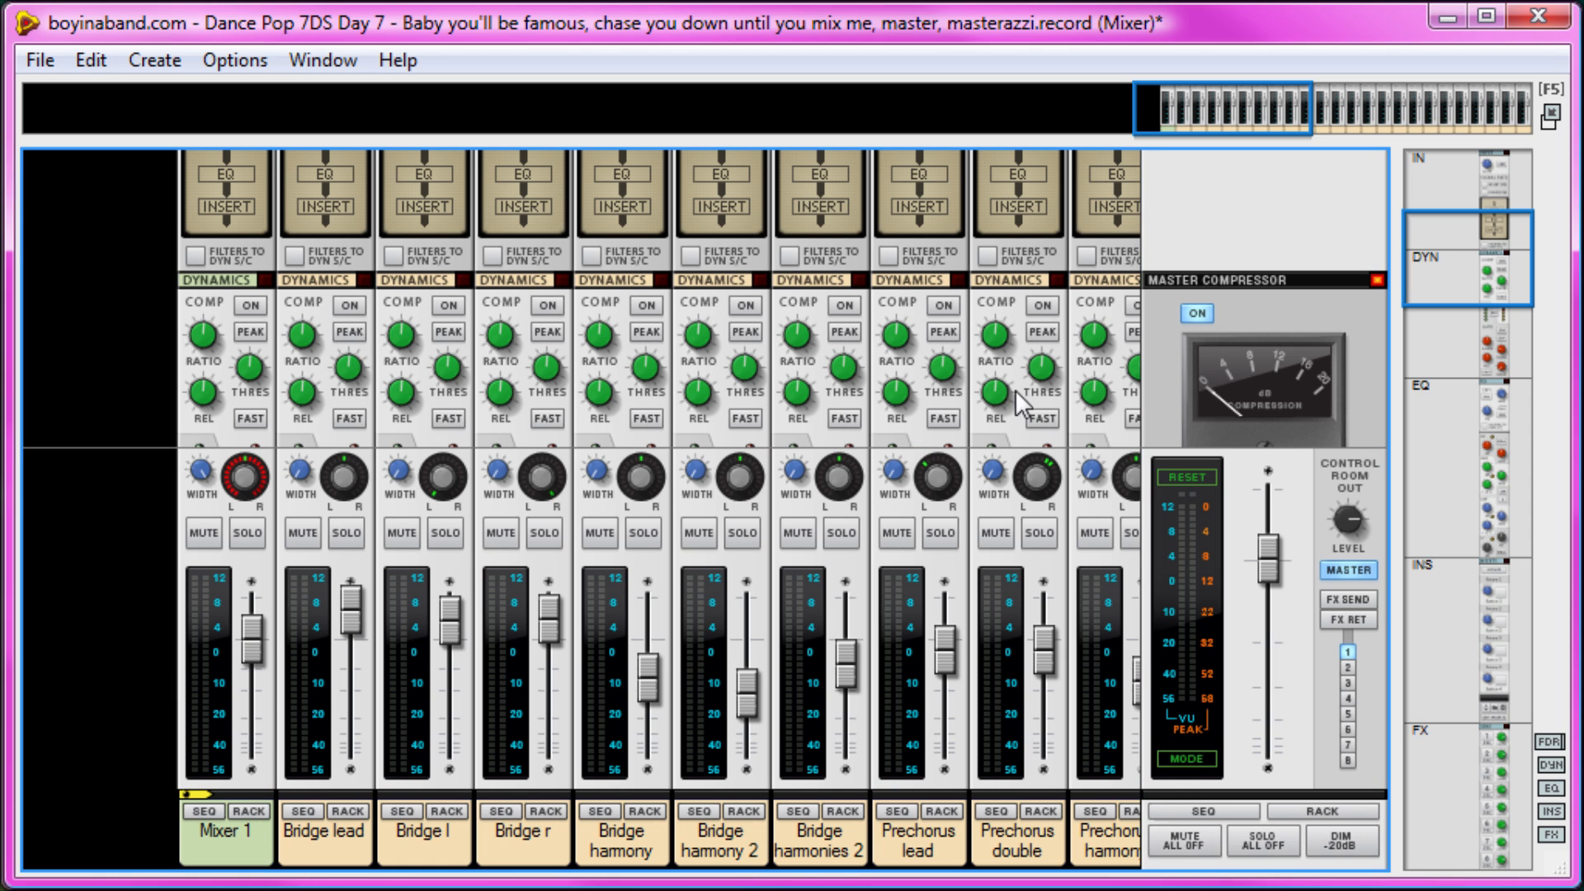
pyautogui.scroll(-3, 886, 382)
pyautogui.scroll(-6, 885, 383)
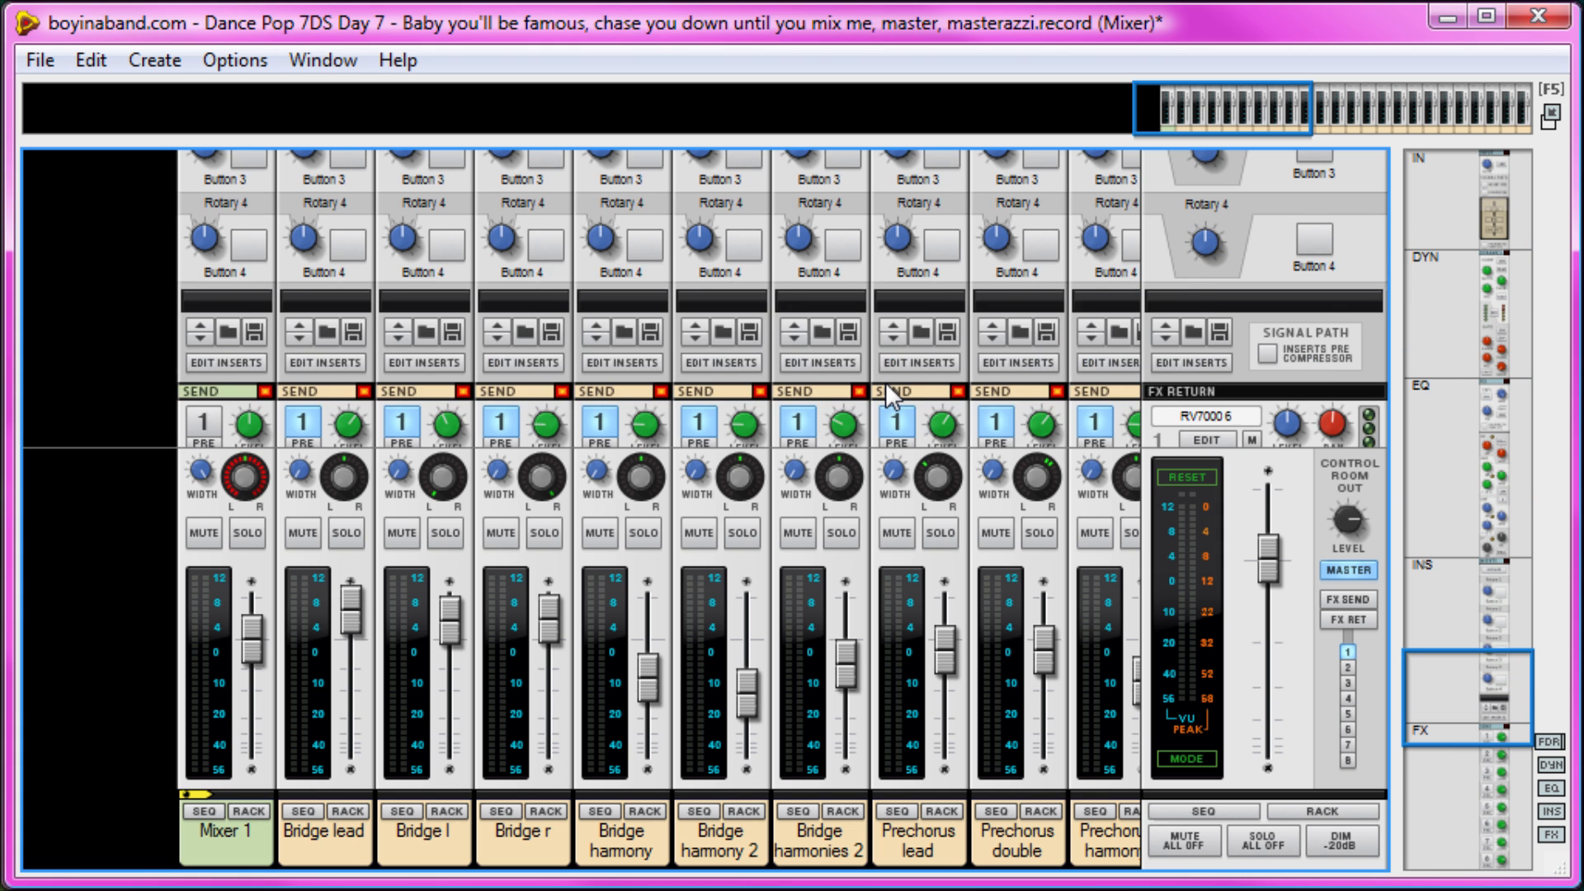
pyautogui.scroll(-2, 885, 383)
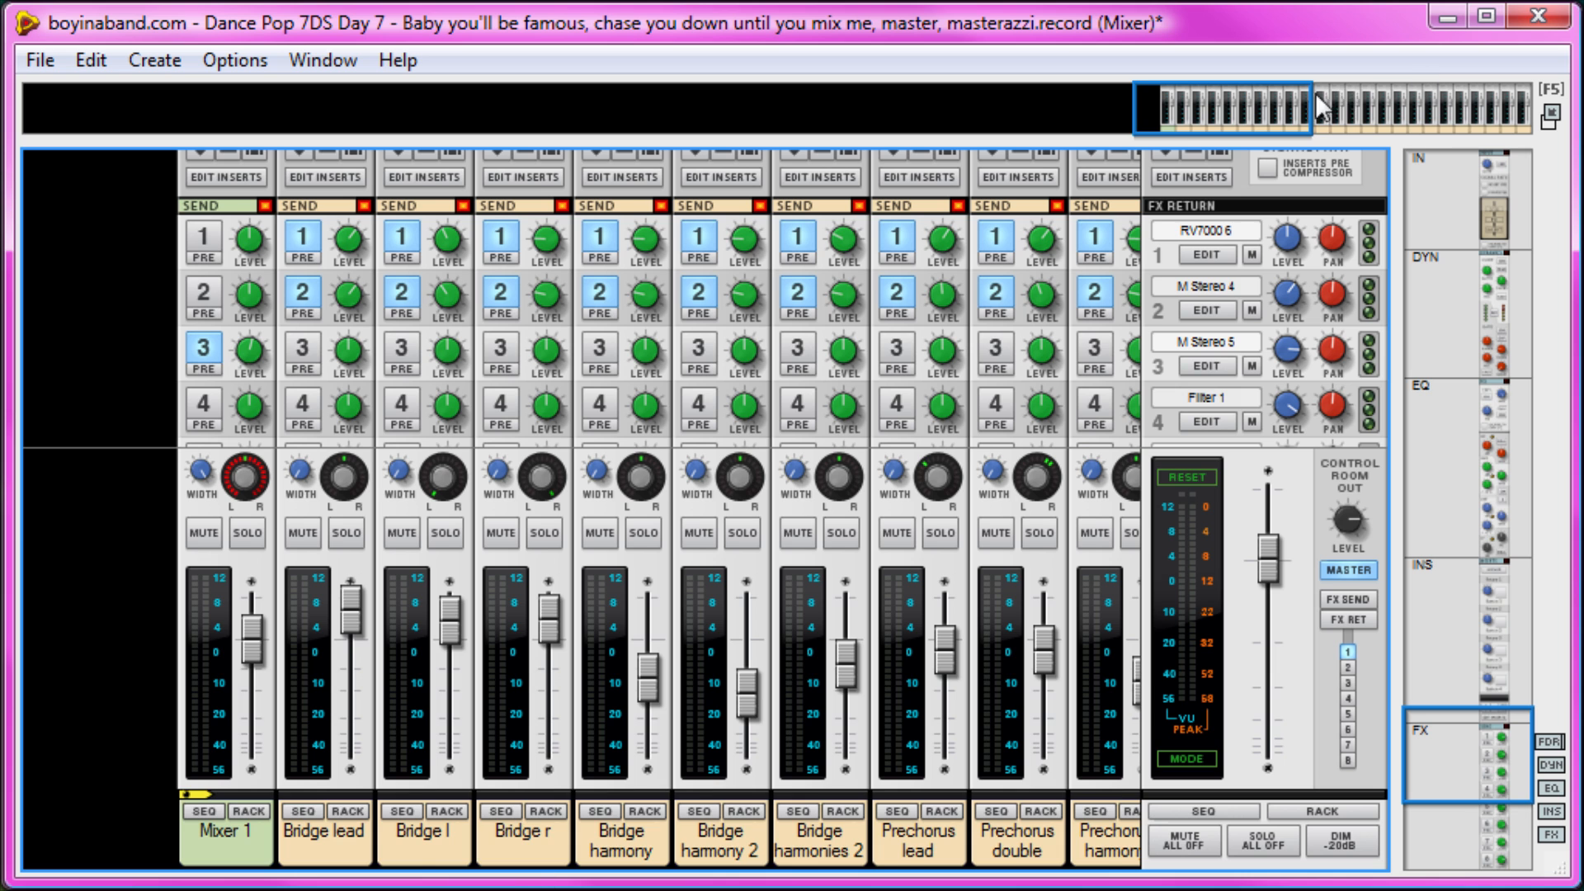
pyautogui.moveTo(1316, 93); pyautogui.dragTo(1402, 100)
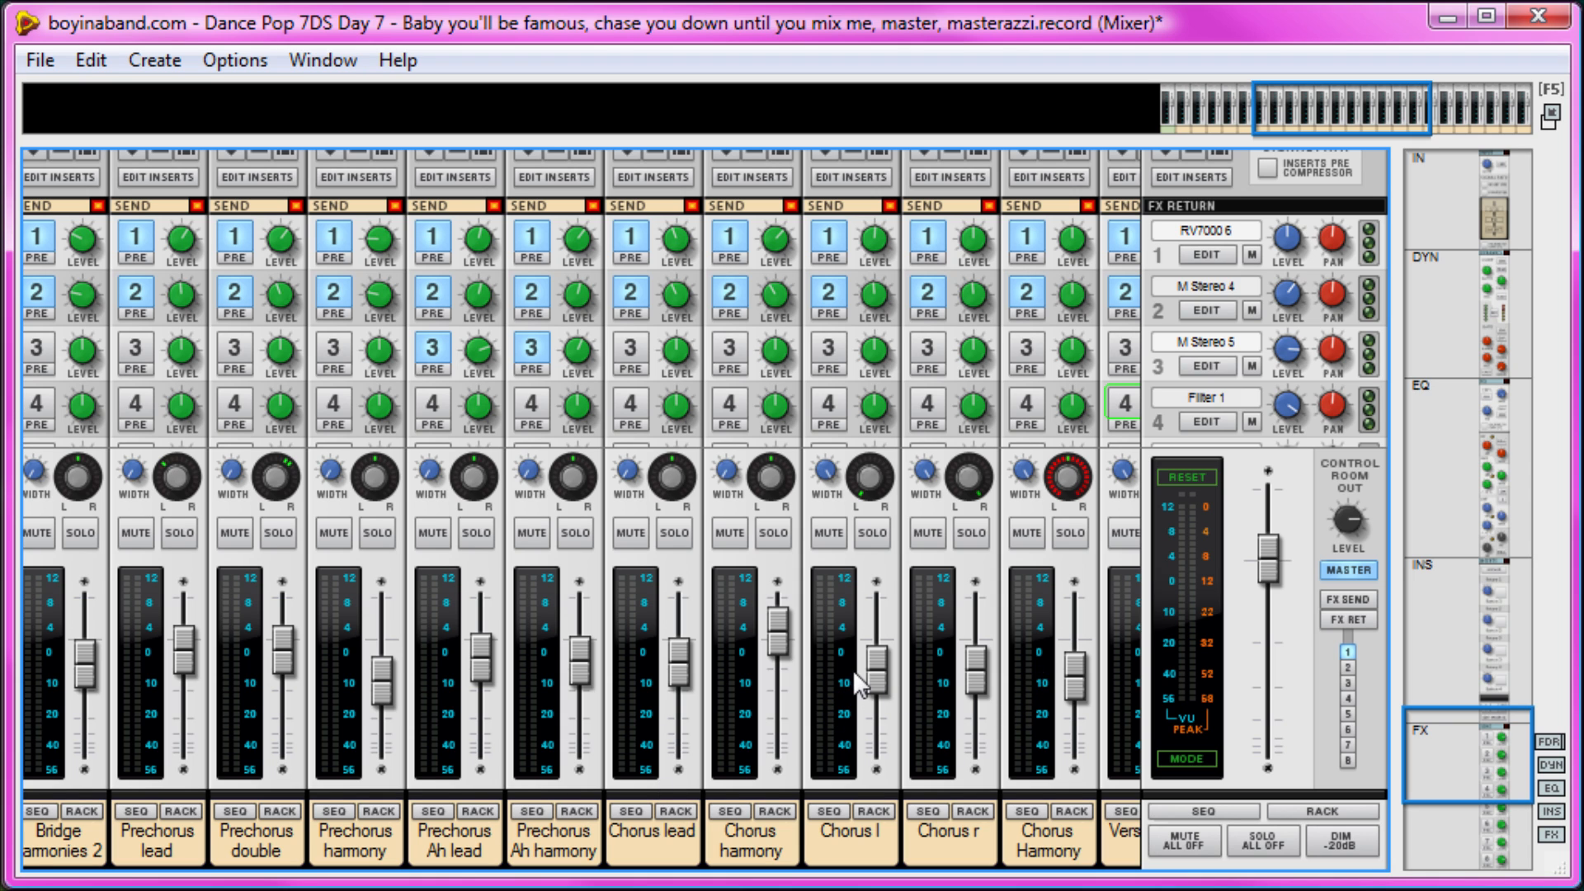
pyautogui.moveTo(291, 644); pyautogui.dragTo(291, 655)
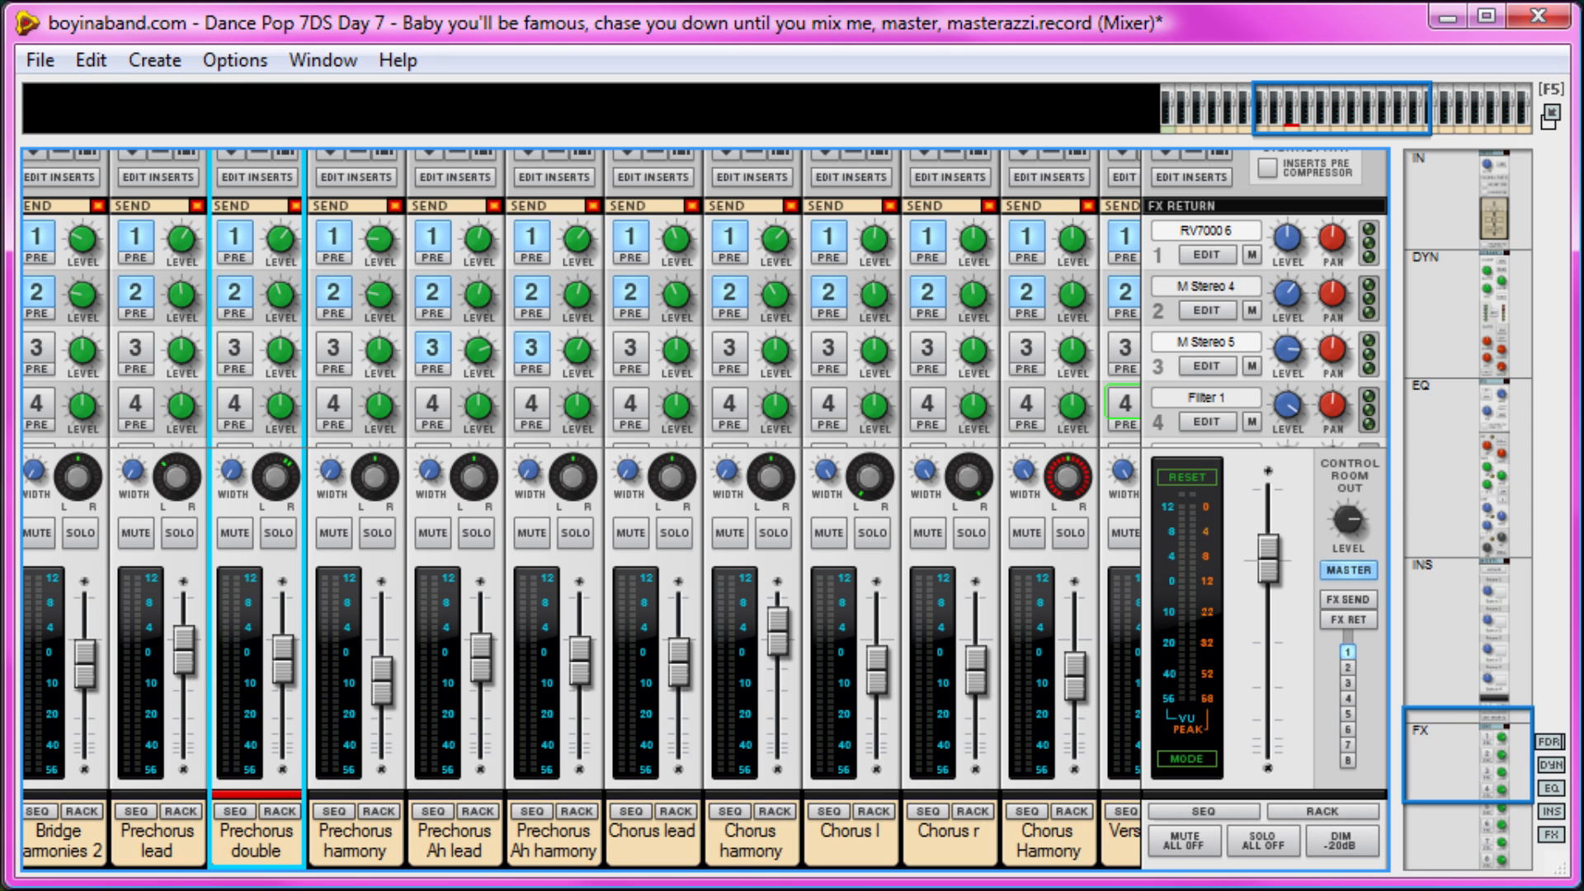
# Unfold the FX combinator in the rack and examine its internal Redrum channel mixer and Scream 4 unit.
pyautogui.press('F6')
pyautogui.scroll(-10, 445, 376)
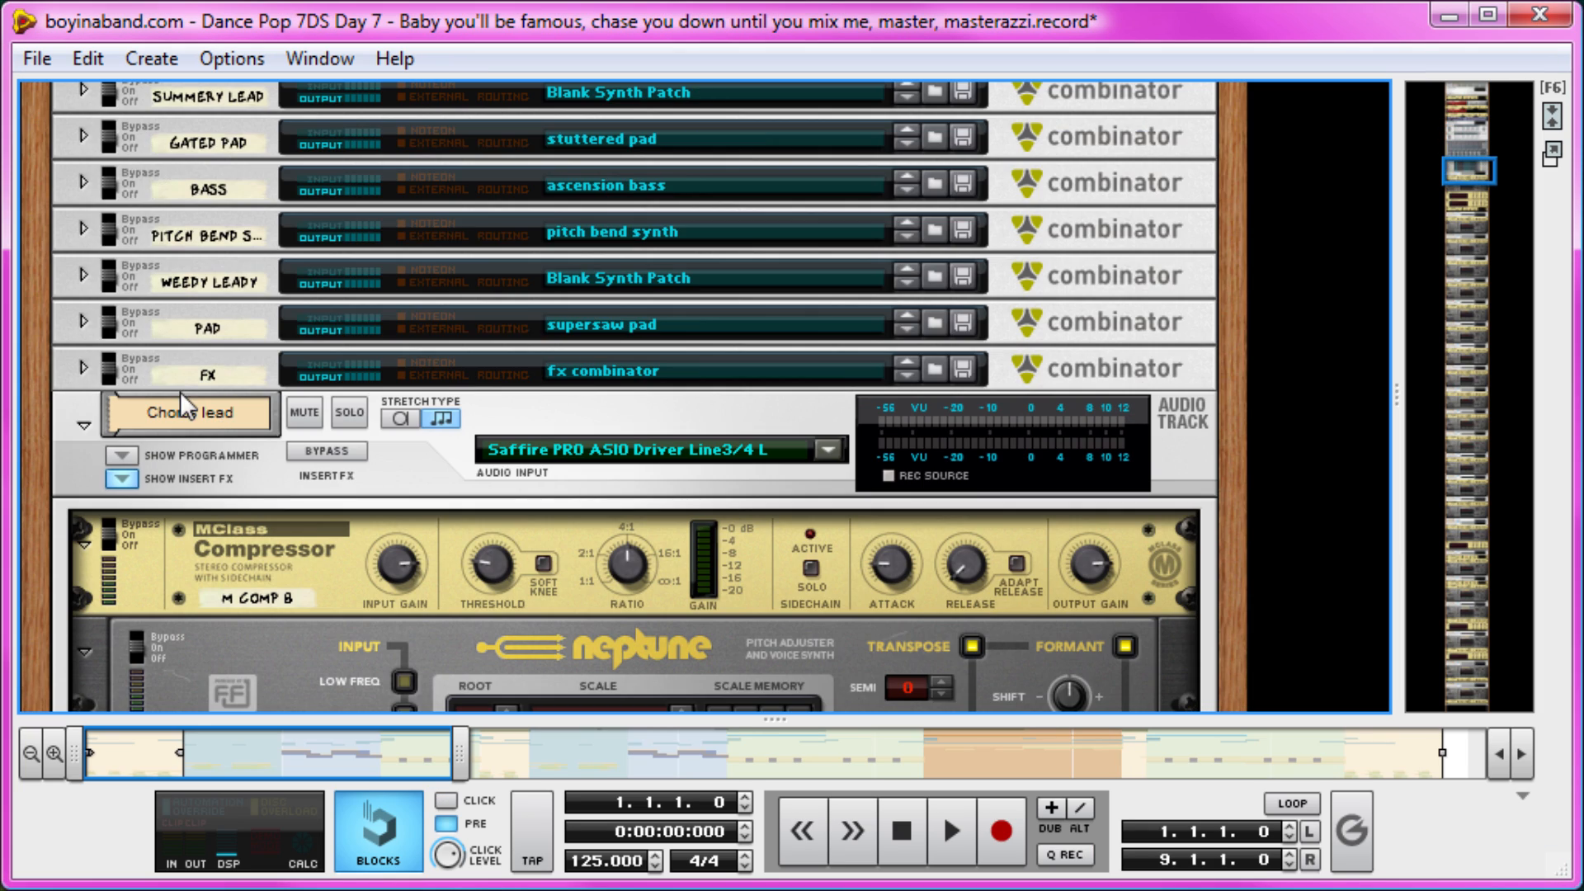
pyautogui.scroll(-8, 182, 393)
pyautogui.scroll(4, 182, 392)
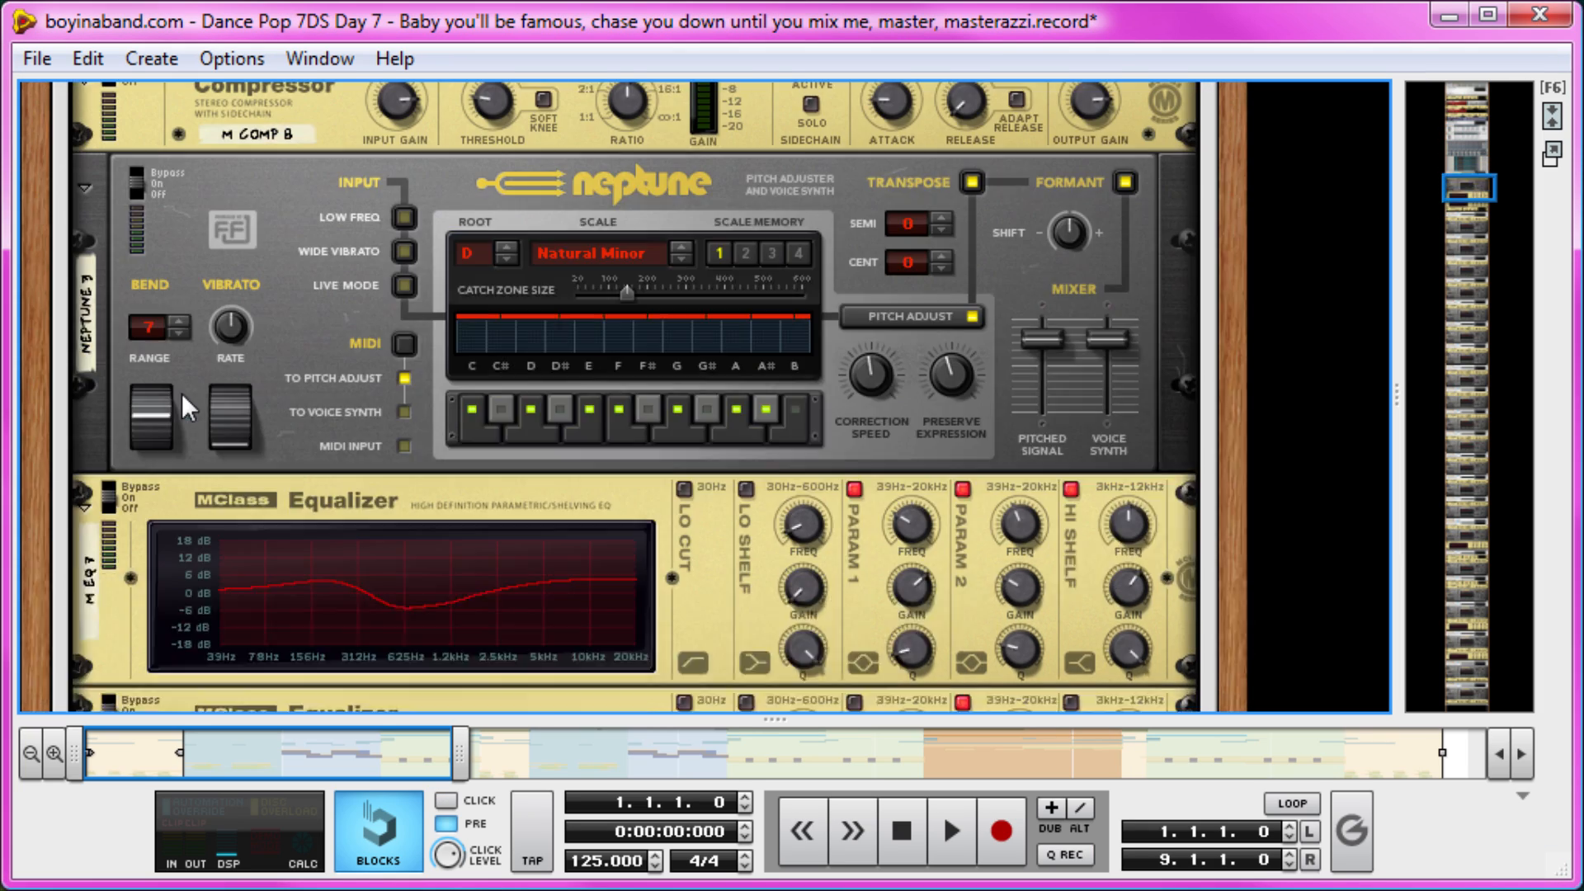
pyautogui.scroll(5, 181, 392)
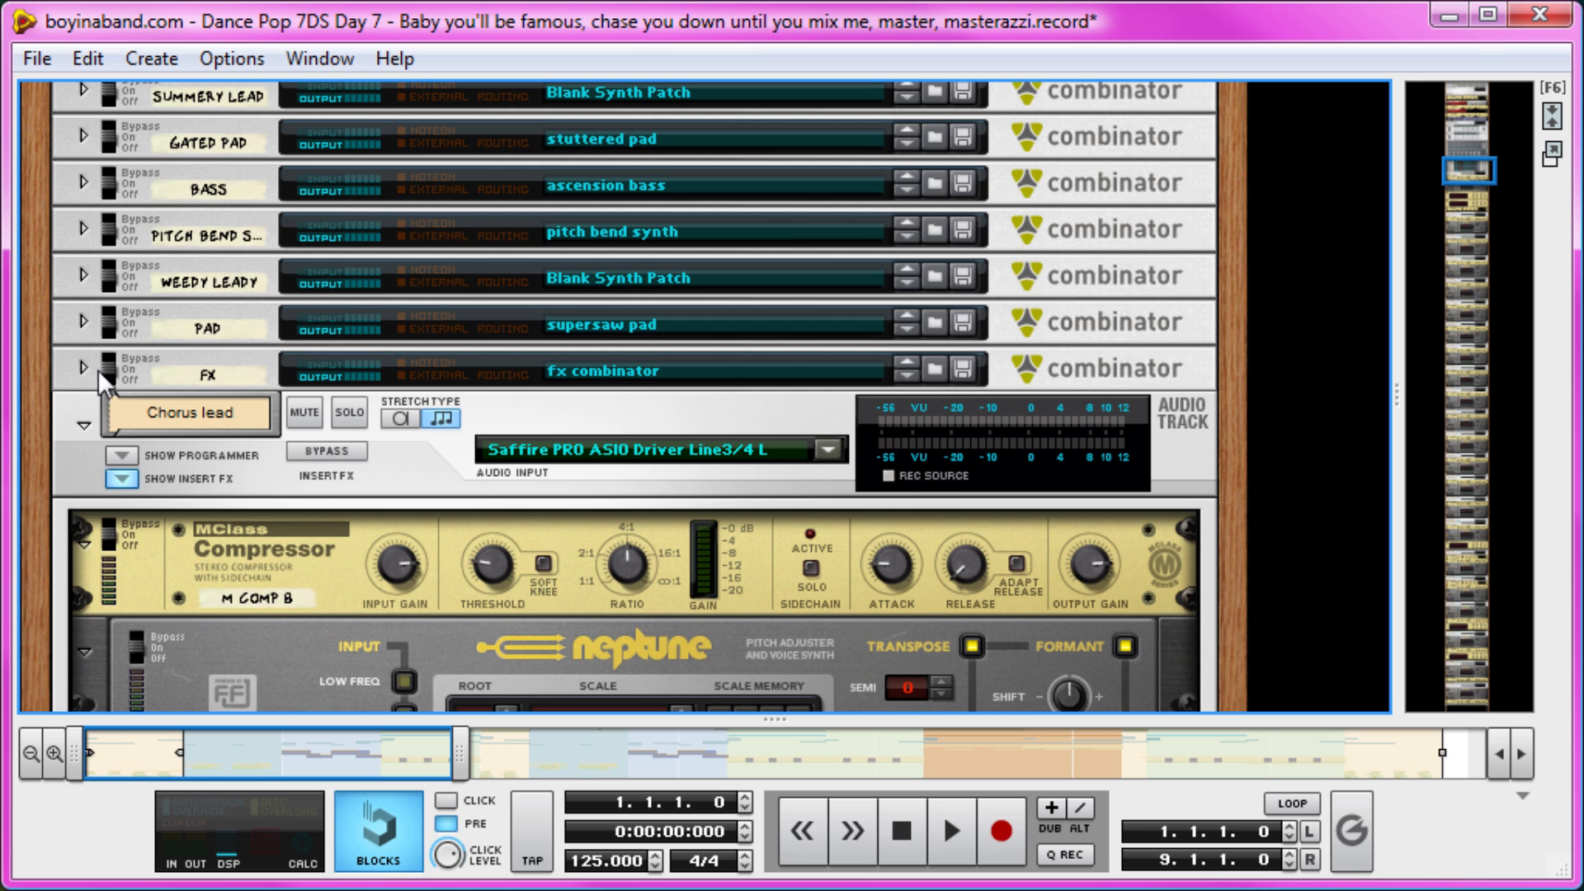
pyautogui.click(81, 368)
pyautogui.scroll(-2, 403, 460)
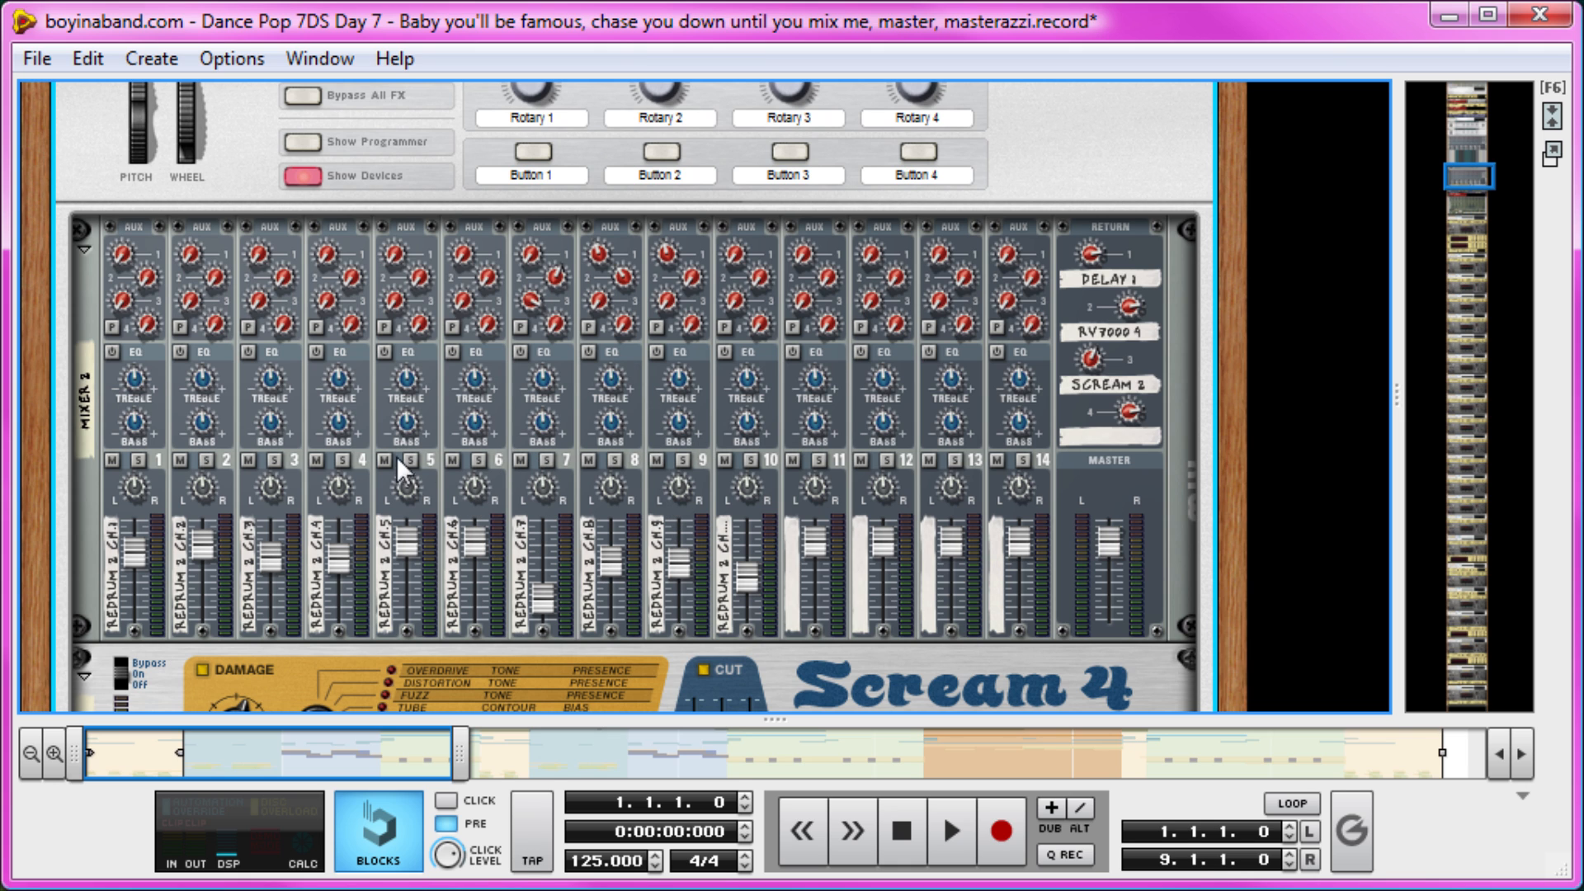
pyautogui.scroll(-2, 400, 498)
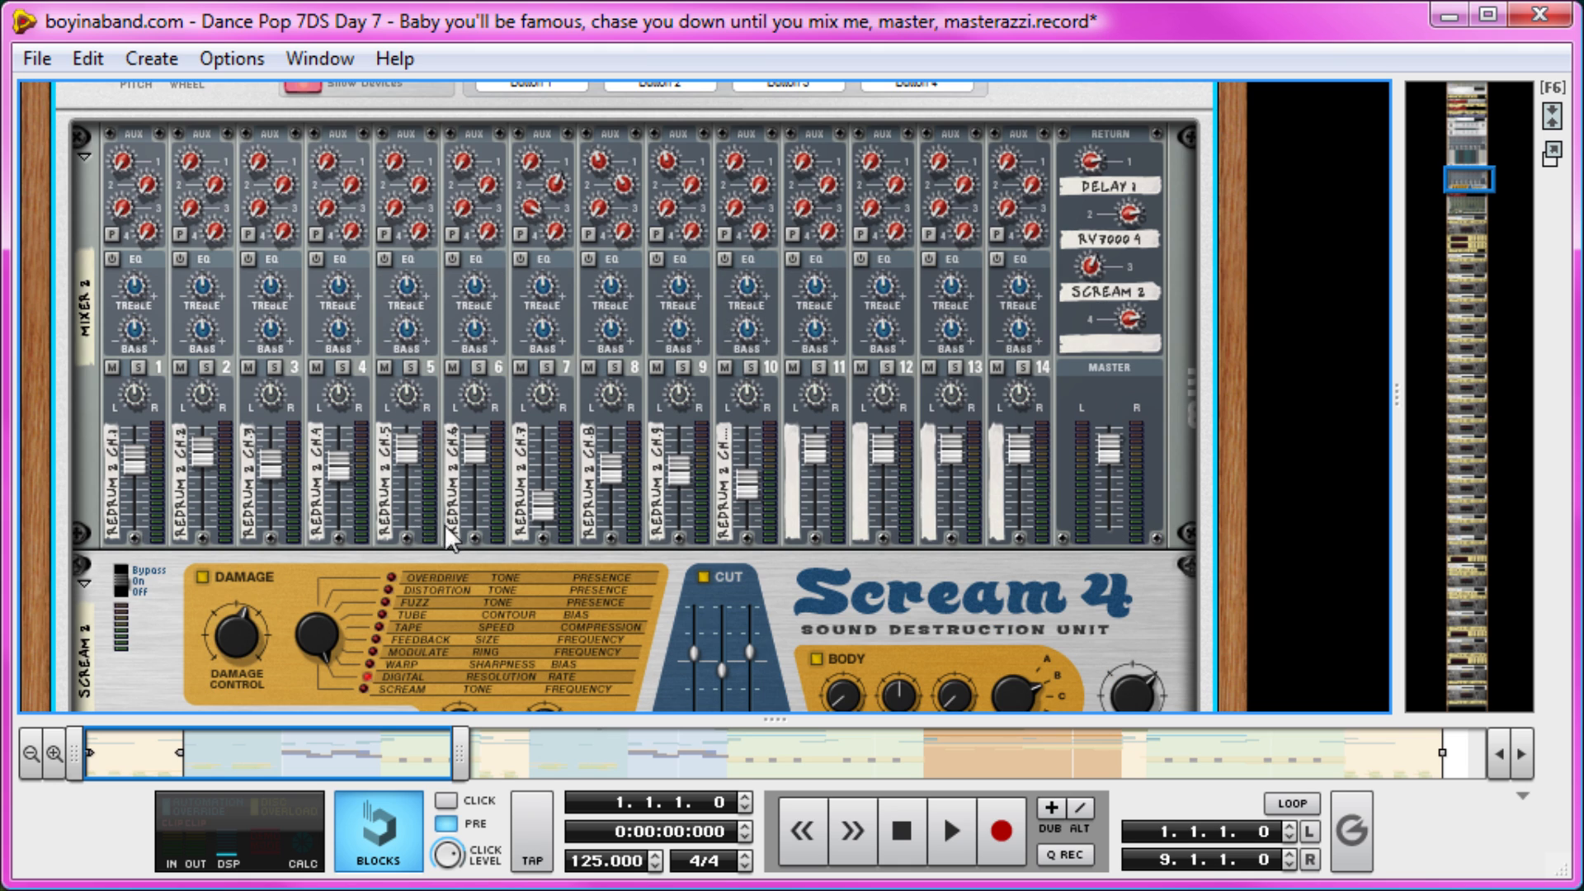
pyautogui.scroll(-4, 524, 466)
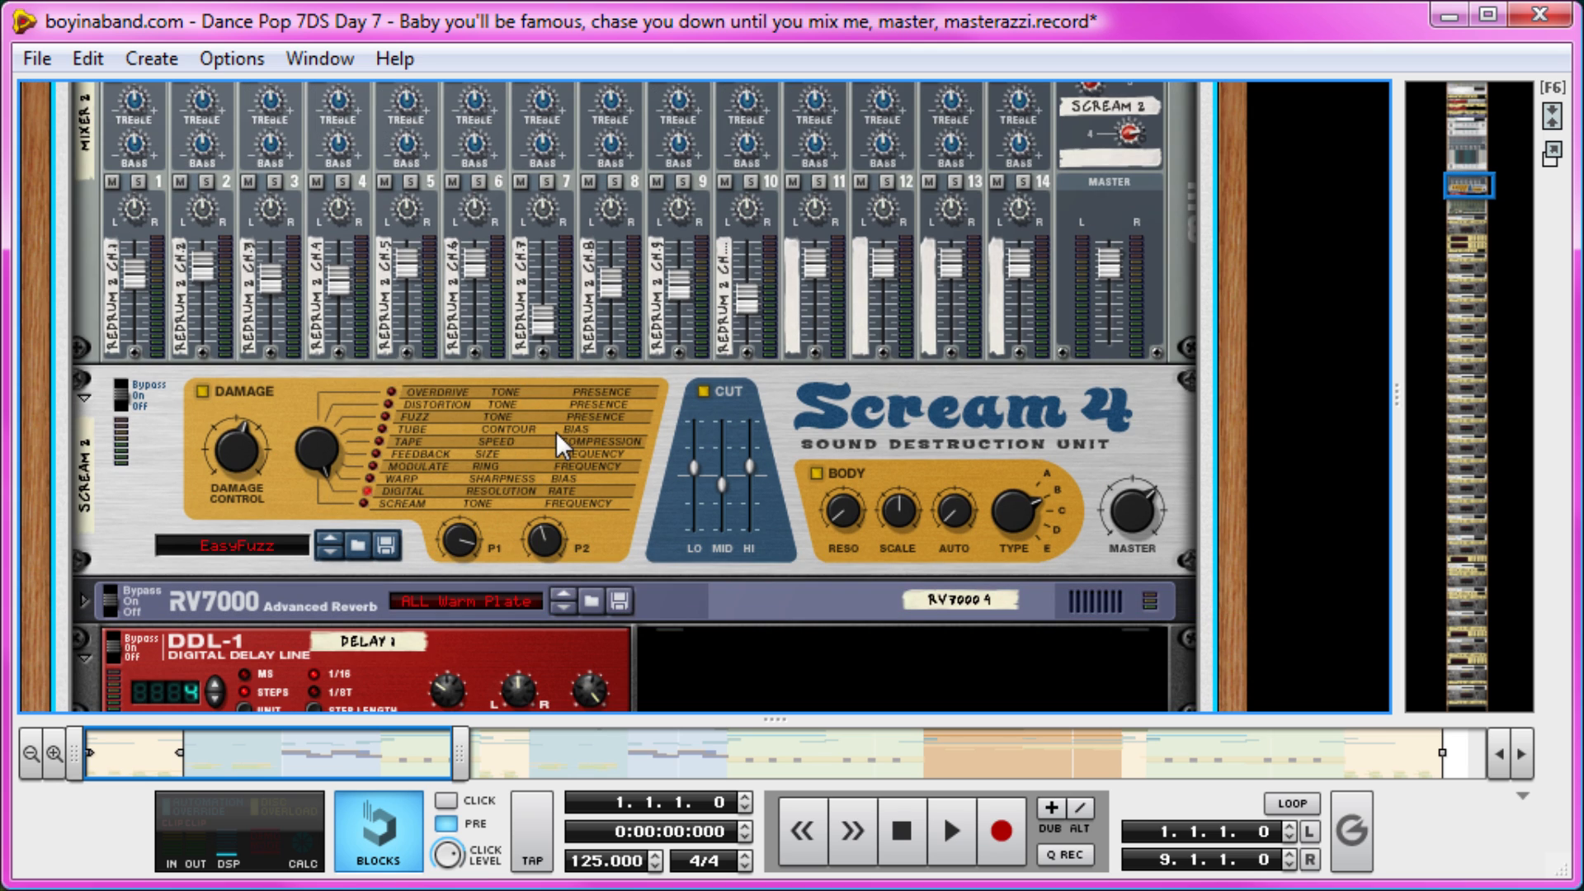
# Review the Mixer 1 rack device, then the main mixer's send effects from the chorus channels back to the Mixer 1 channel.
pyautogui.scroll(10, 749, 462)
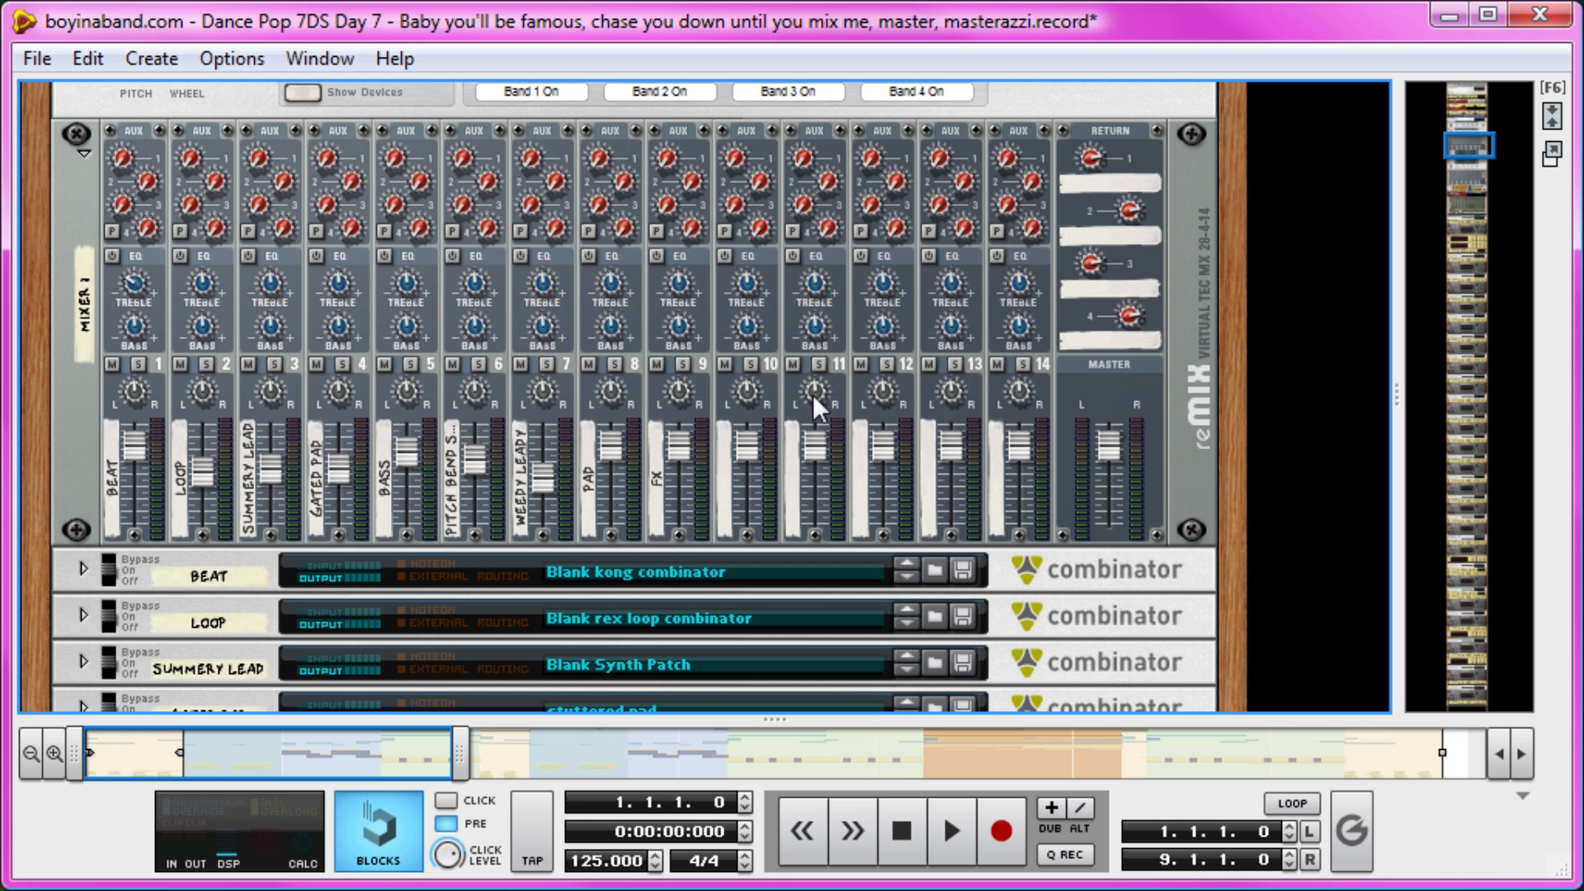
pyautogui.press('F5')
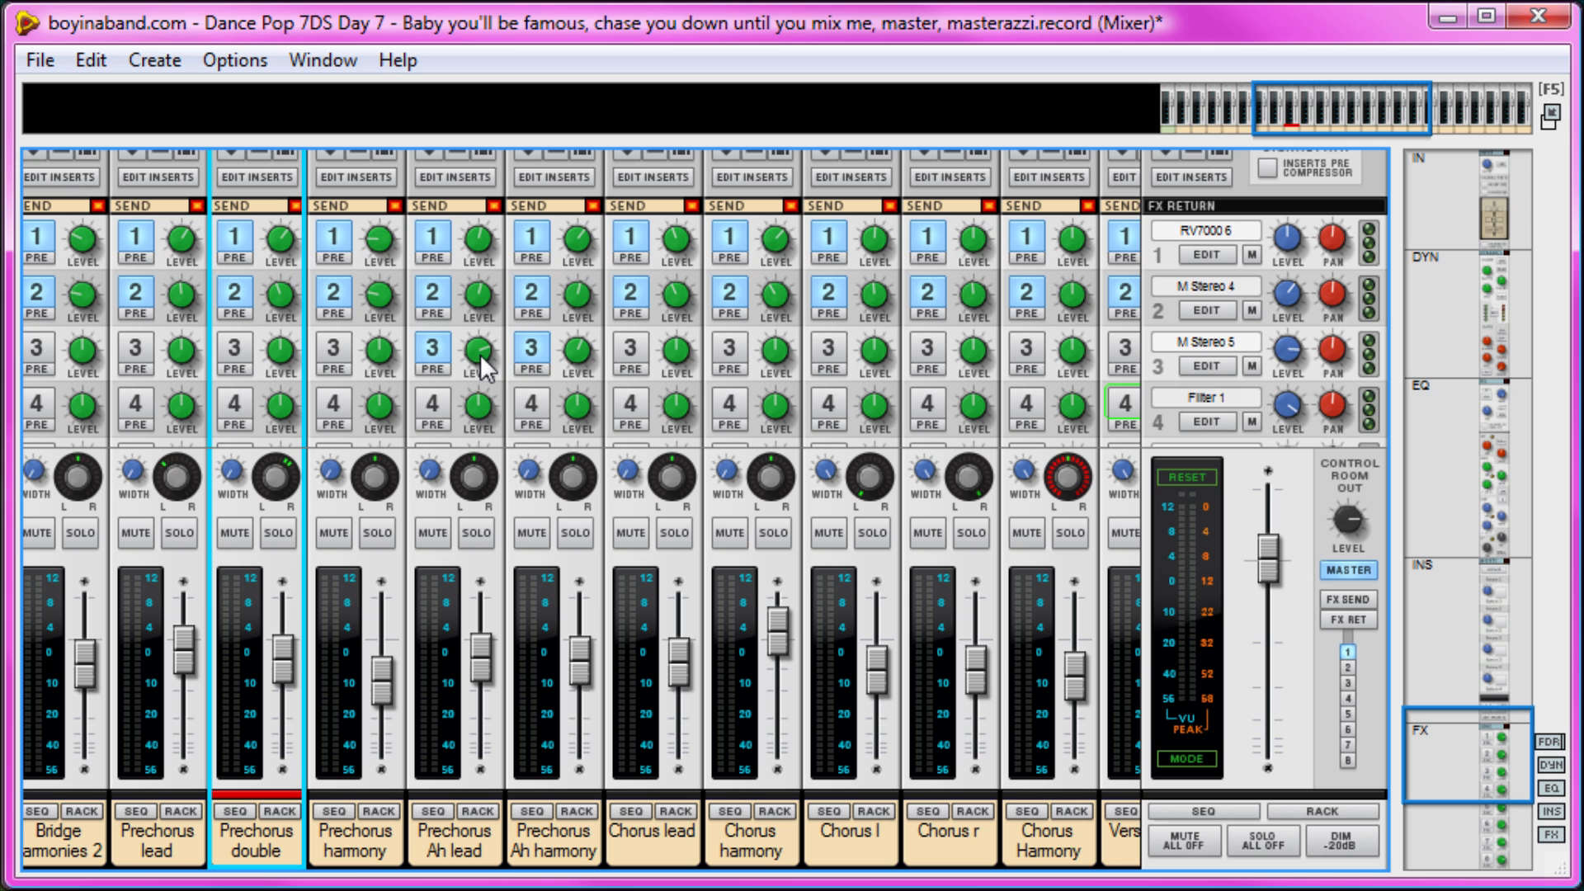
pyautogui.moveTo(1405, 108); pyautogui.dragTo(1289, 106)
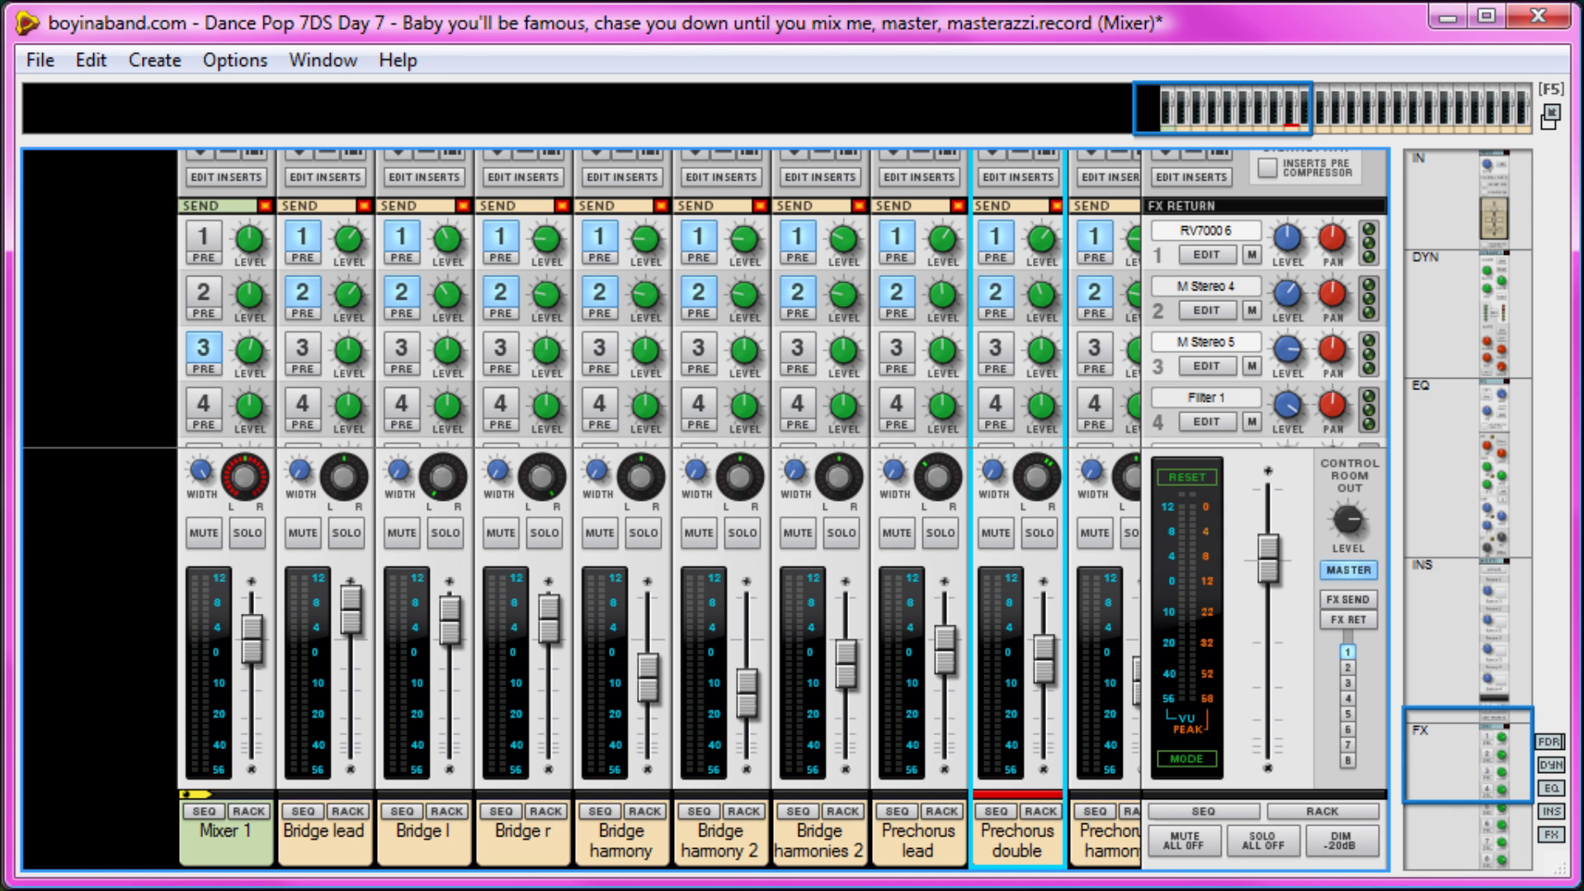
# Show the devices inside the Dance mastering combinator and examine its compressor, equalizer, stereo imager and maximizer.
pyautogui.press('F6')
pyautogui.scroll(-1, 522, 535)
pyautogui.scroll(5, 521, 536)
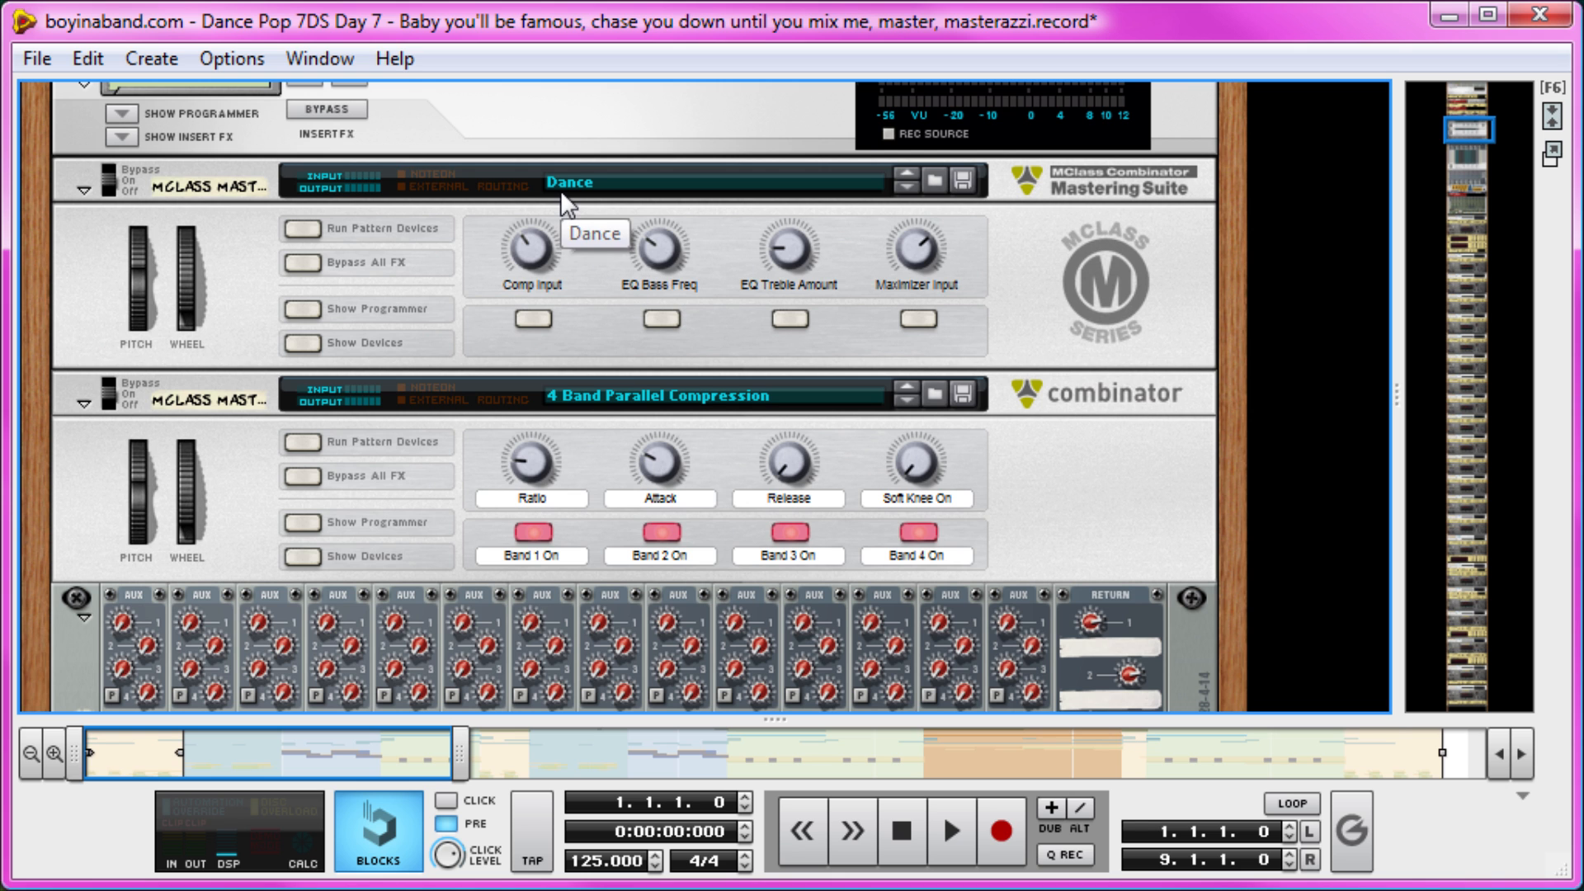
pyautogui.click(307, 345)
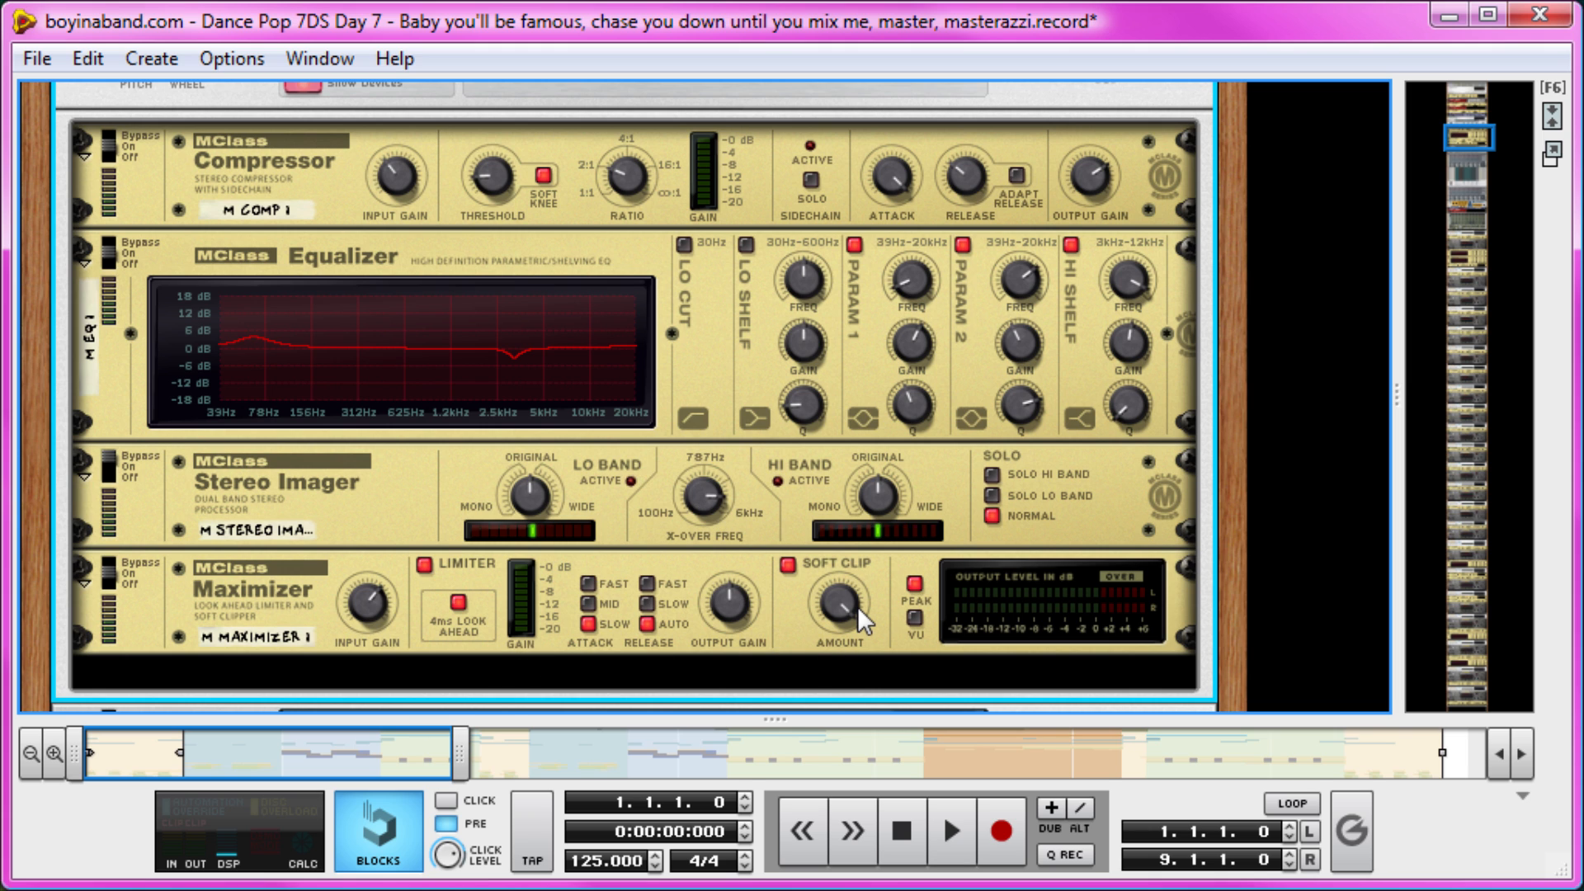
pyautogui.moveTo(859, 619)
pyautogui.scroll(3, 717, 582)
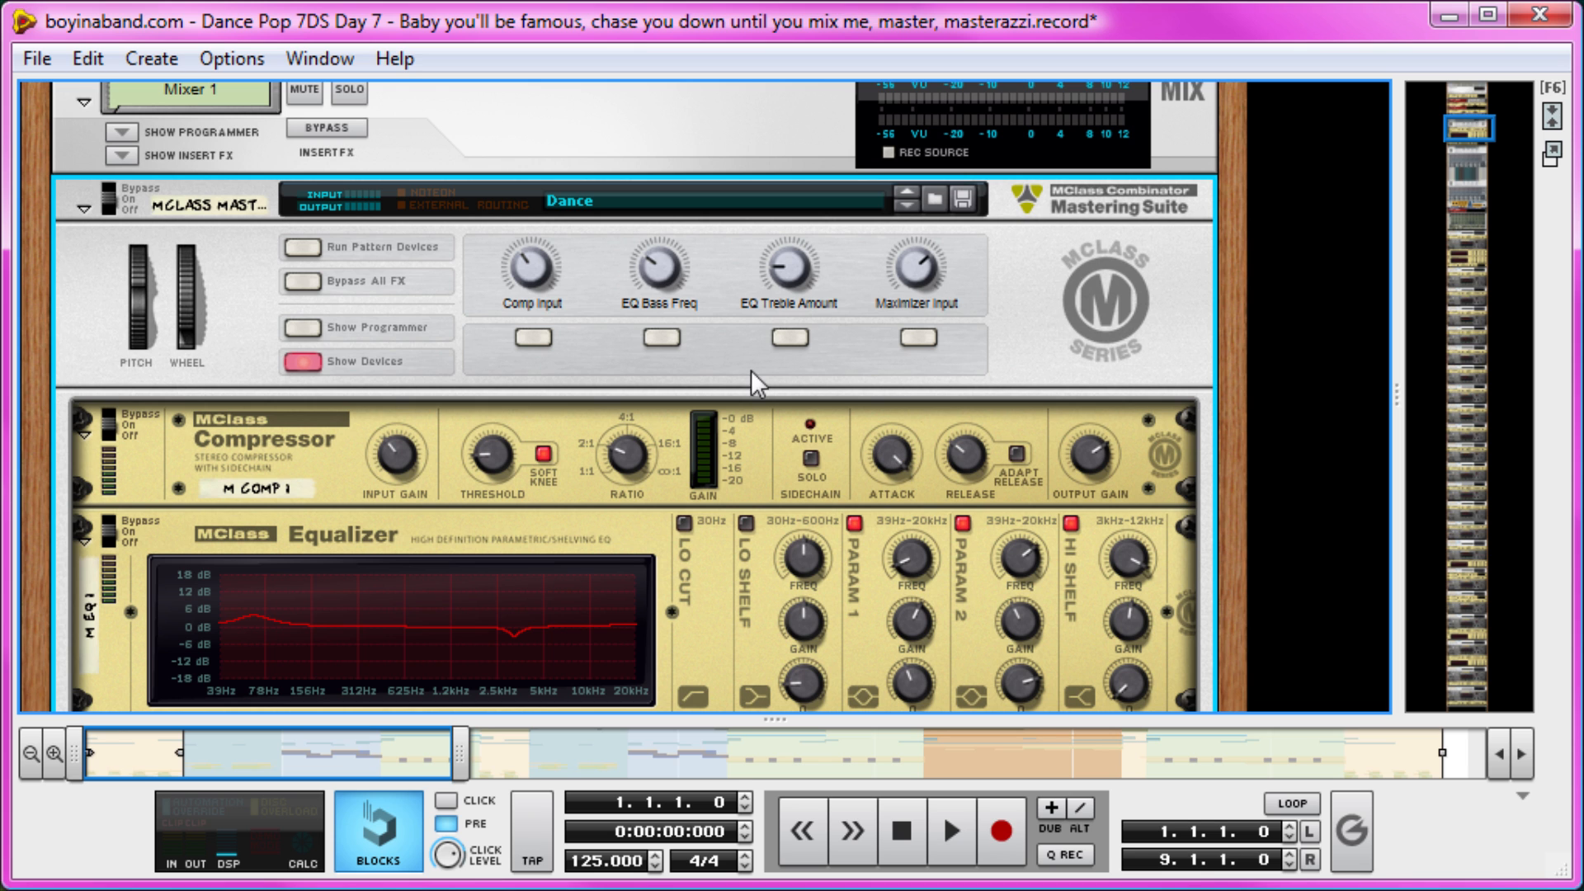
pyautogui.scroll(3, 694, 590)
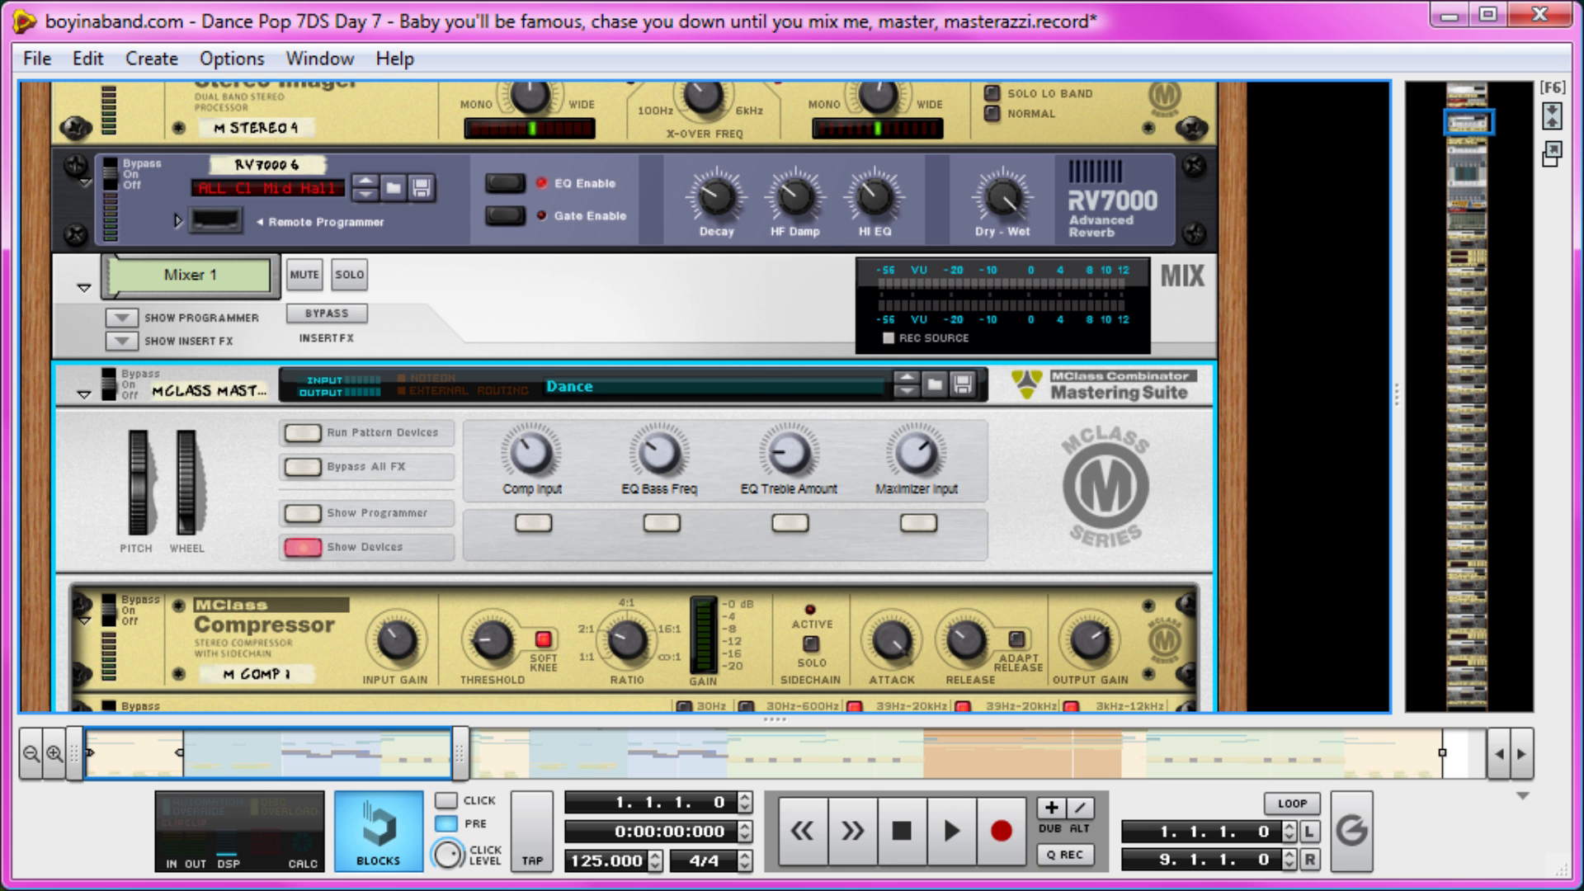
# Examine the master compressor in the main mixer, including its threshold, ratio and make-up gain settings.
pyautogui.press('F5')
pyautogui.scroll(10, 1136, 438)
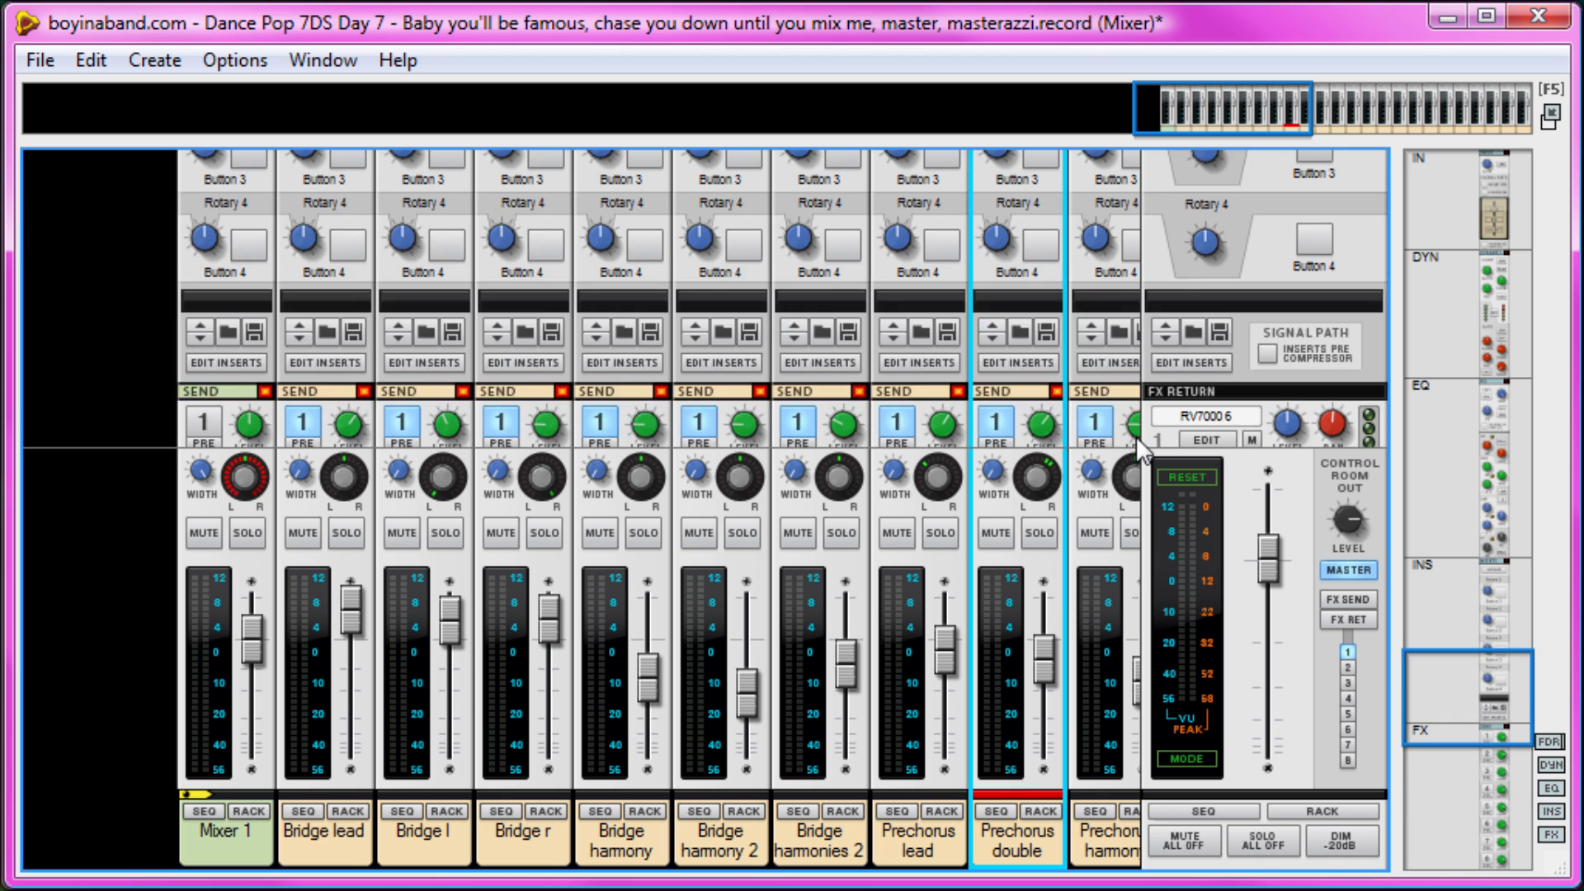
pyautogui.scroll(2, 1179, 393)
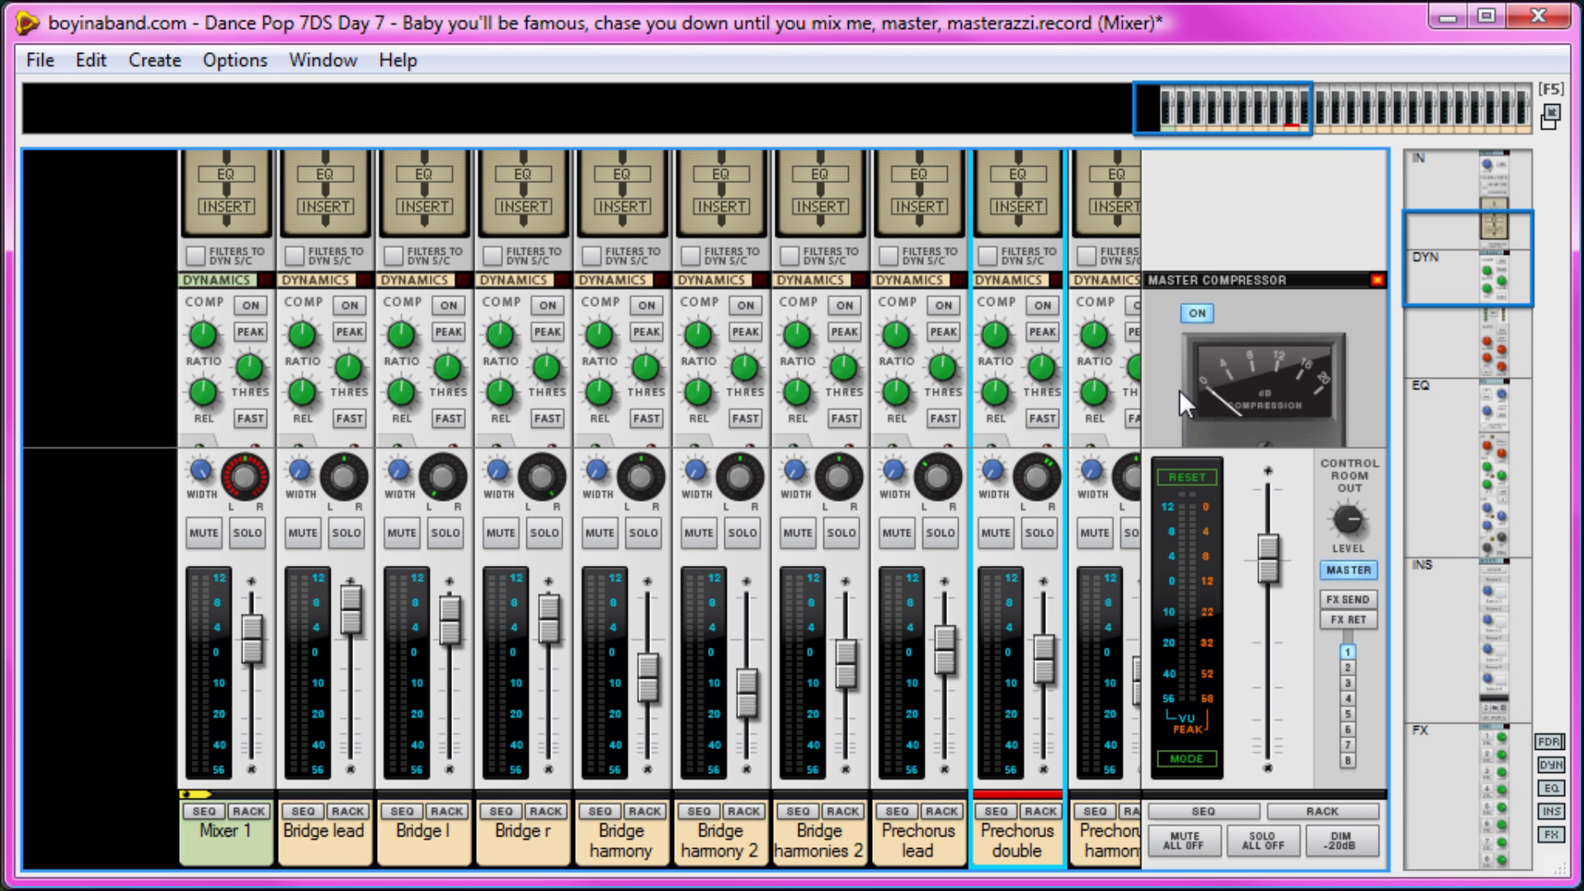
pyautogui.scroll(-3, 1283, 300)
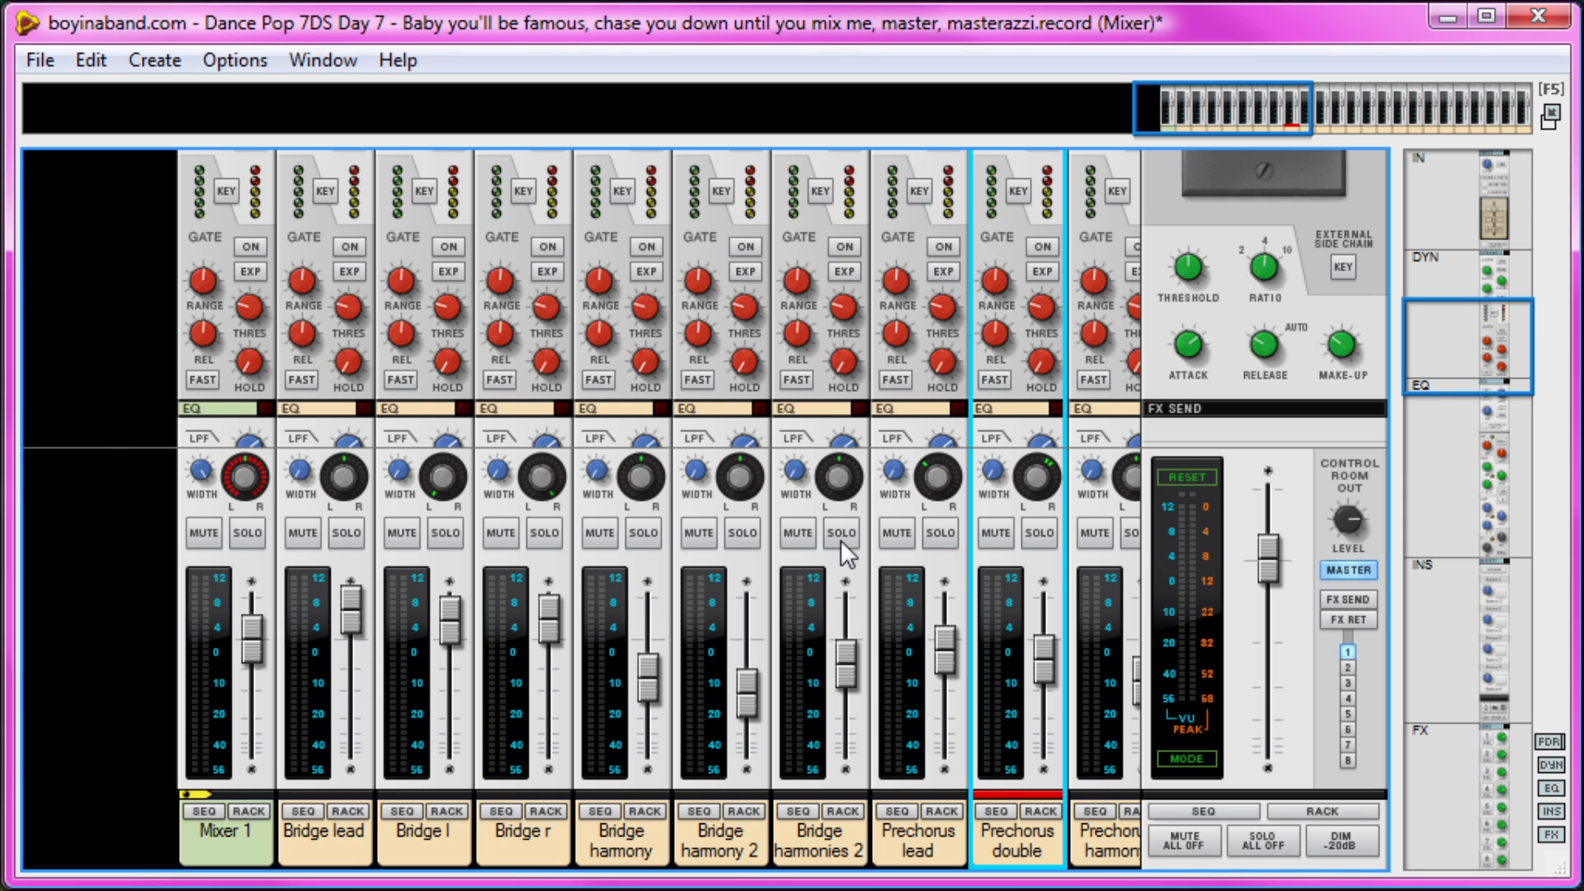
pyautogui.scroll(2, 1218, 360)
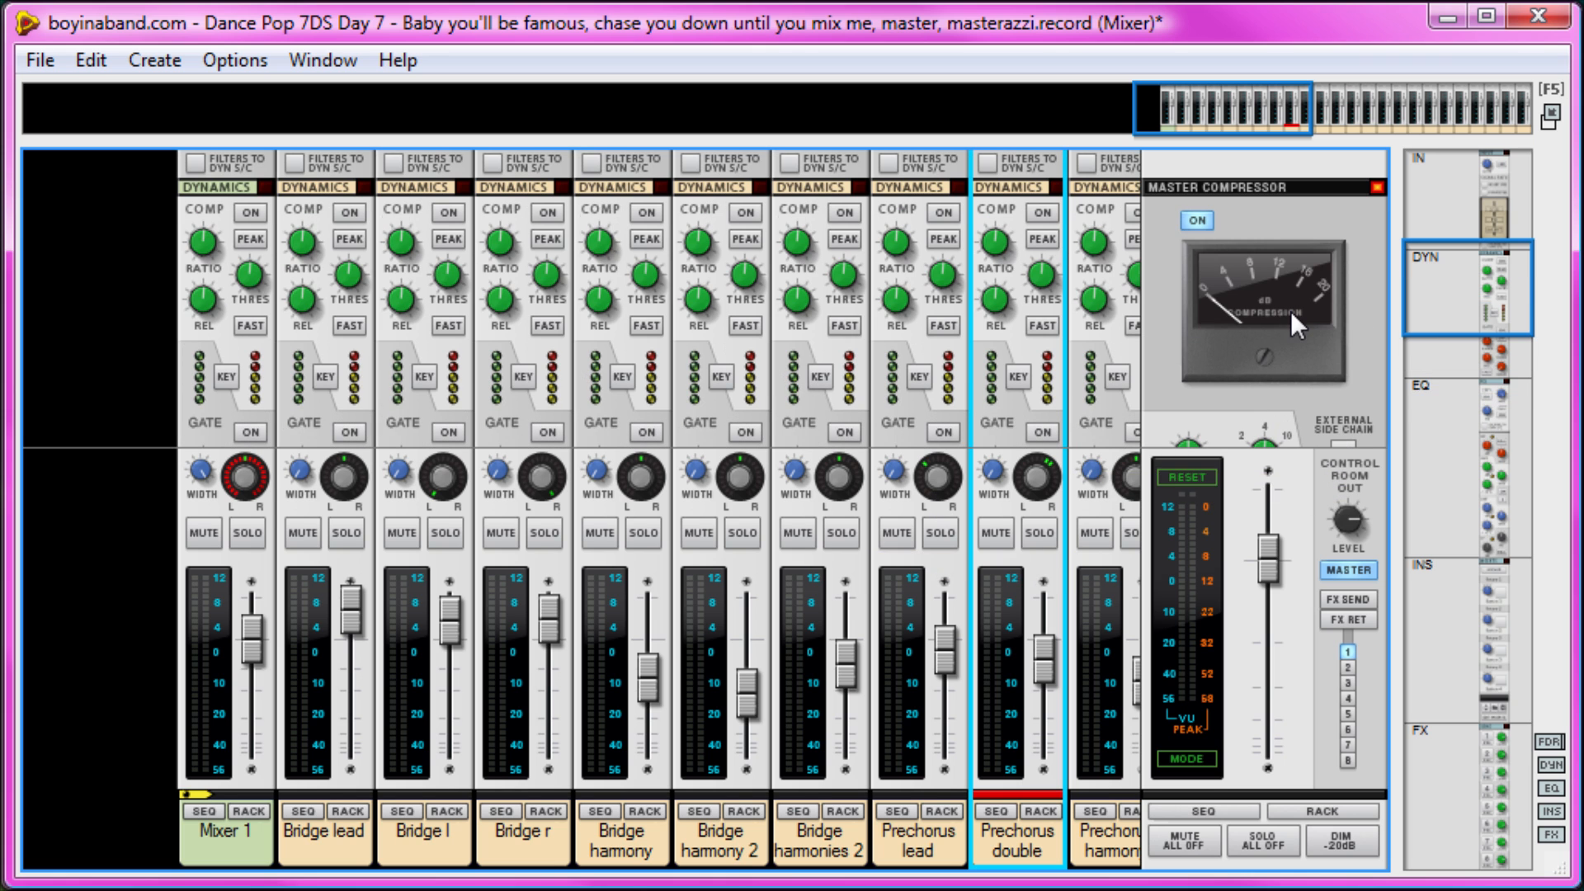
pyautogui.scroll(-2, 1212, 256)
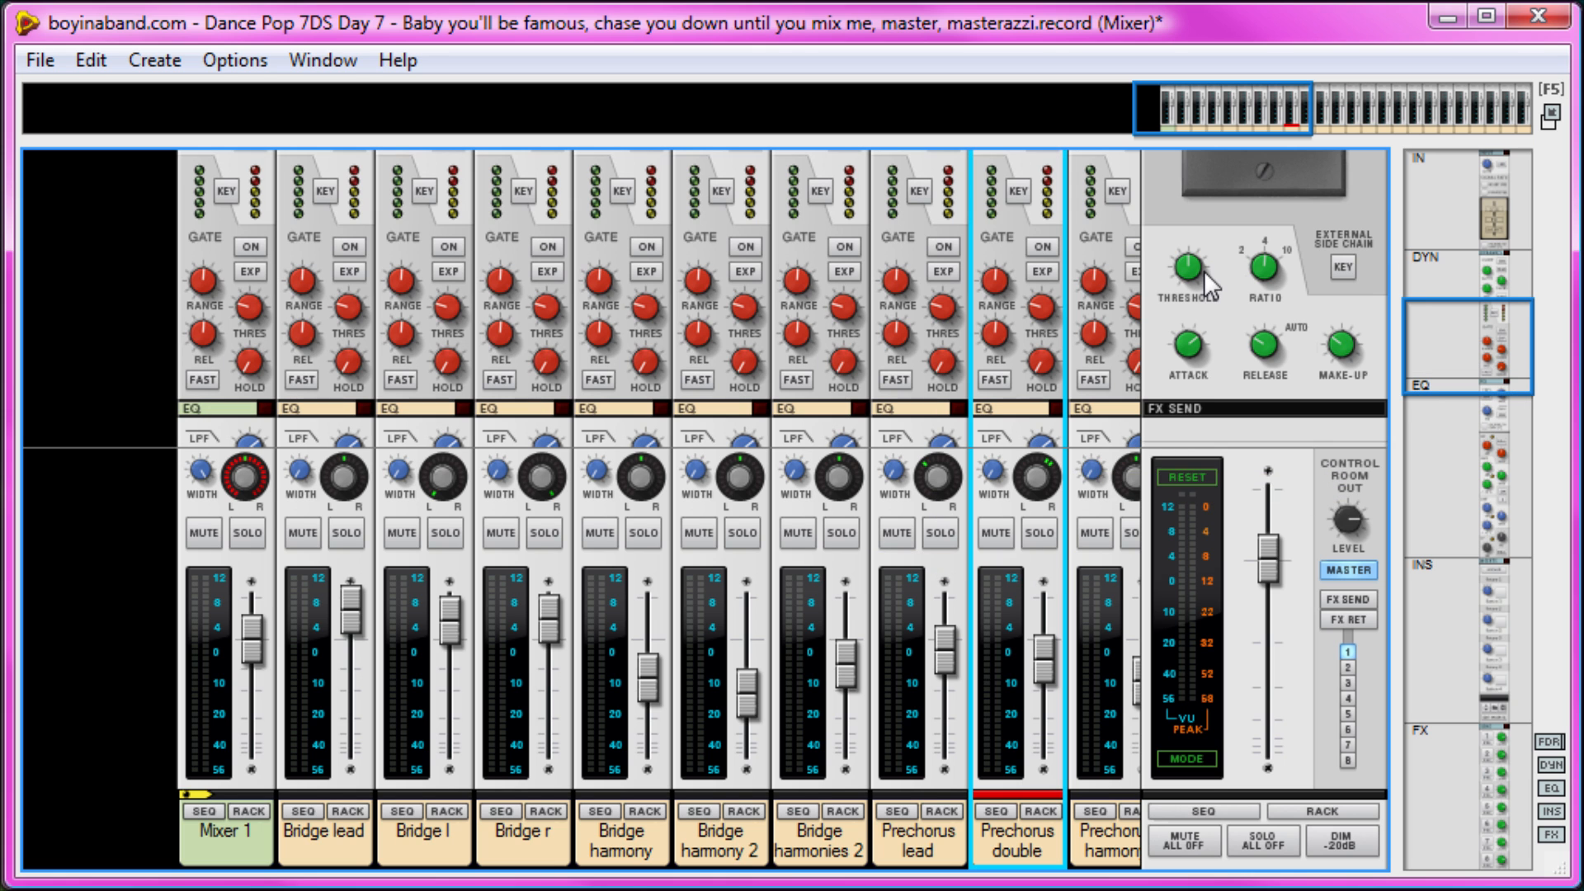
pyautogui.click(1273, 282)
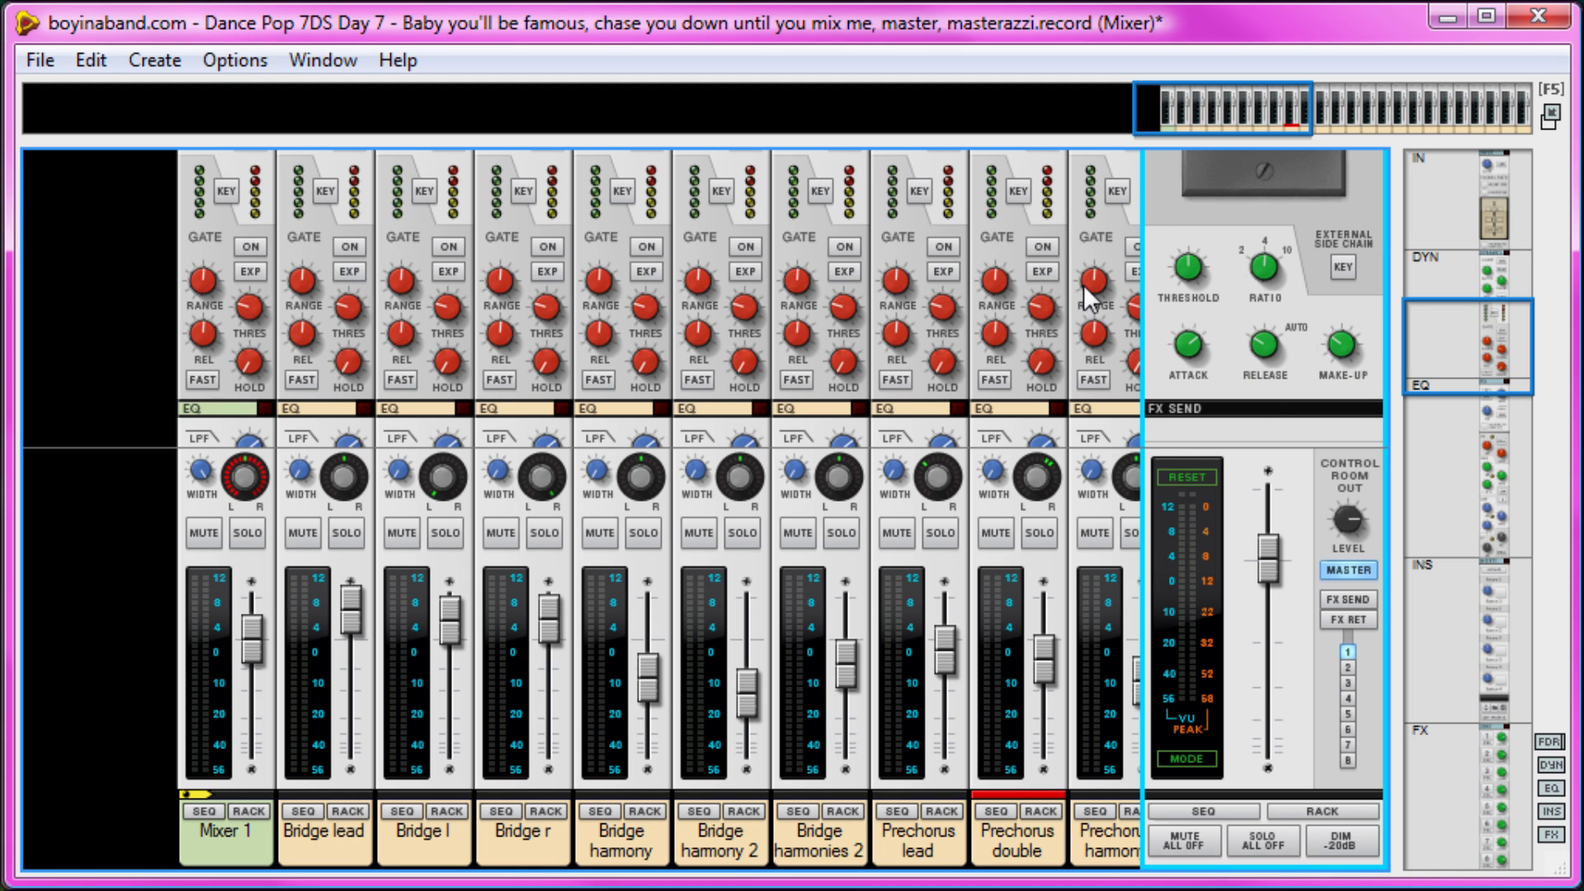
pyautogui.moveTo(1342, 346)
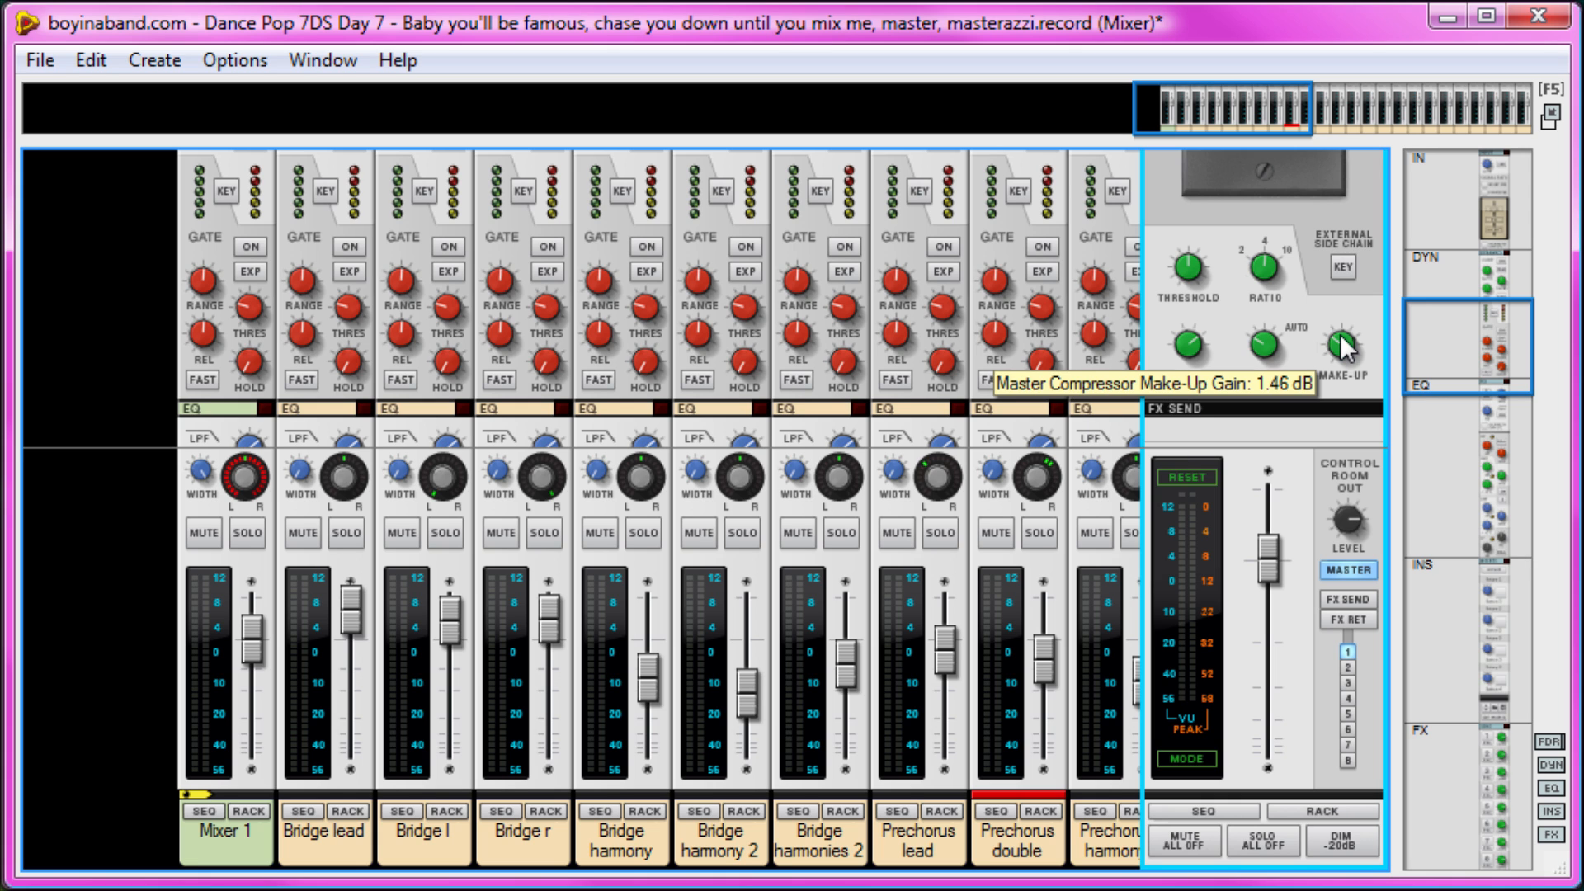